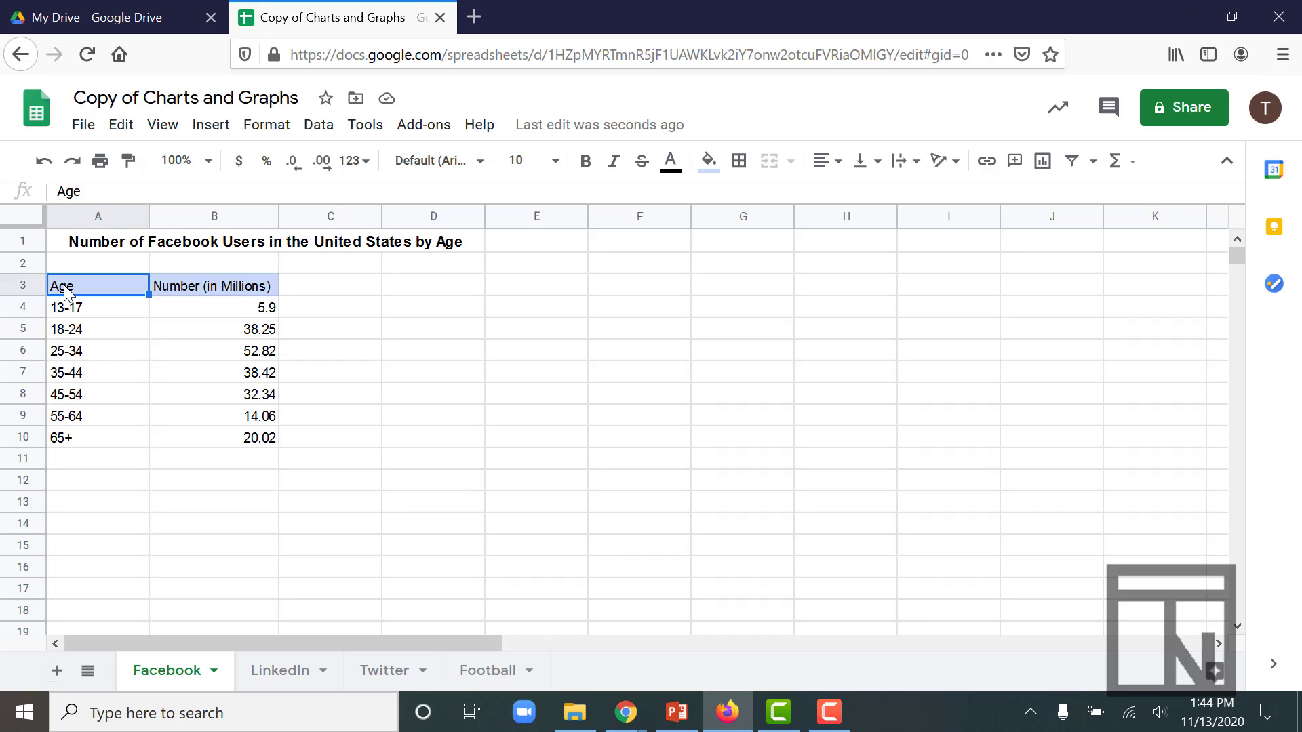
Insert a chart built from the Facebook age data in A3:B10
left_click(209, 128)
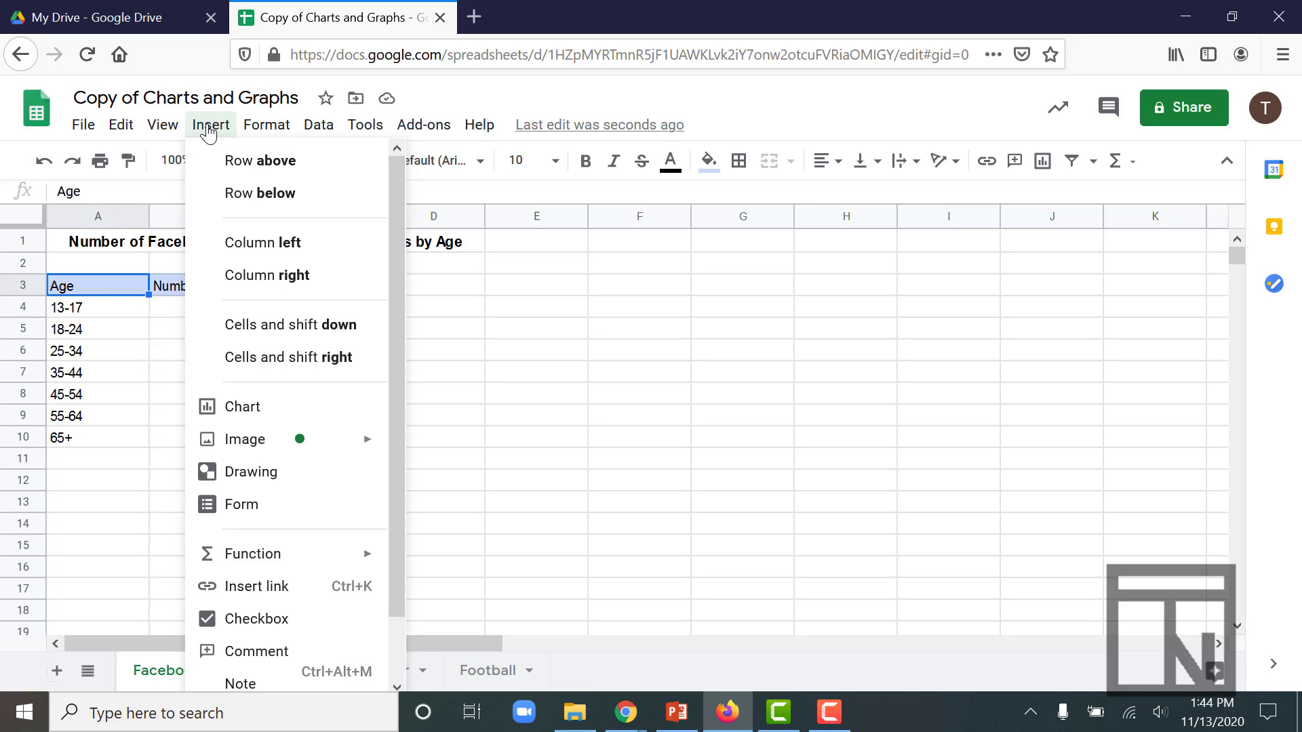
left_click(283, 419)
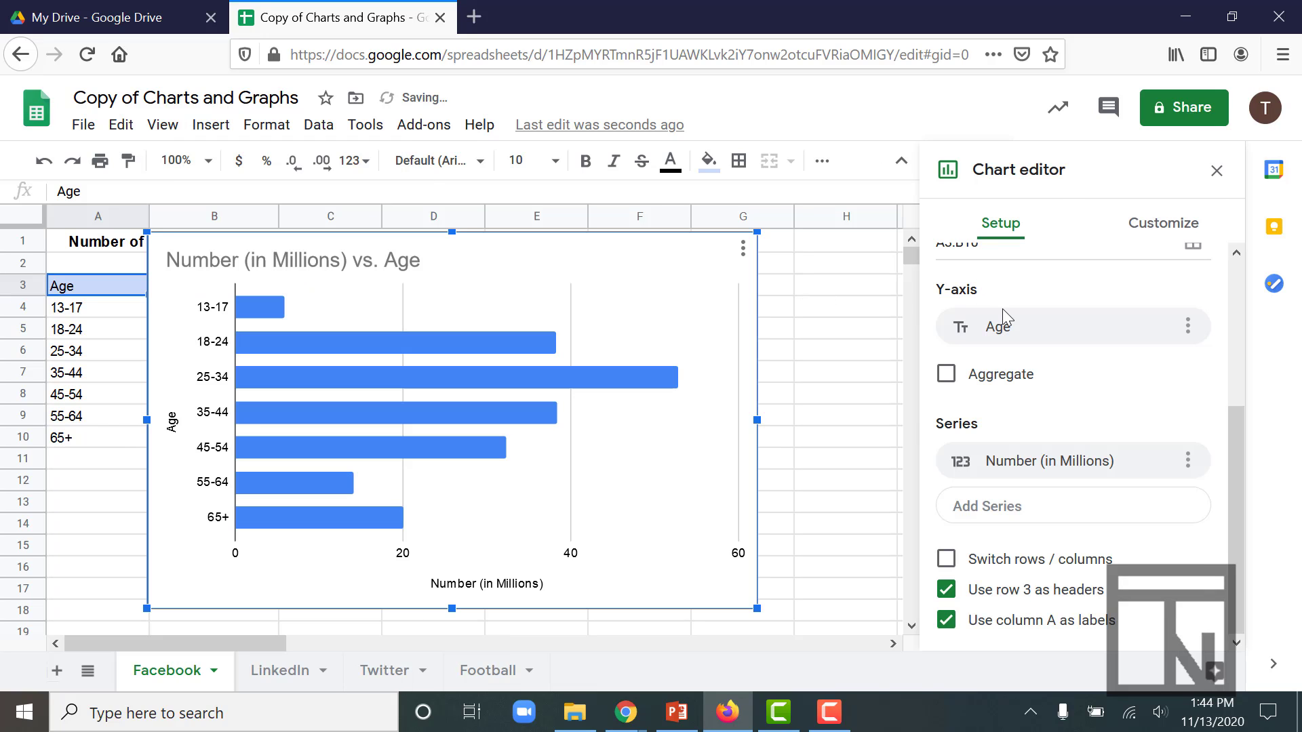
scroll(1002, 308, "up", 3)
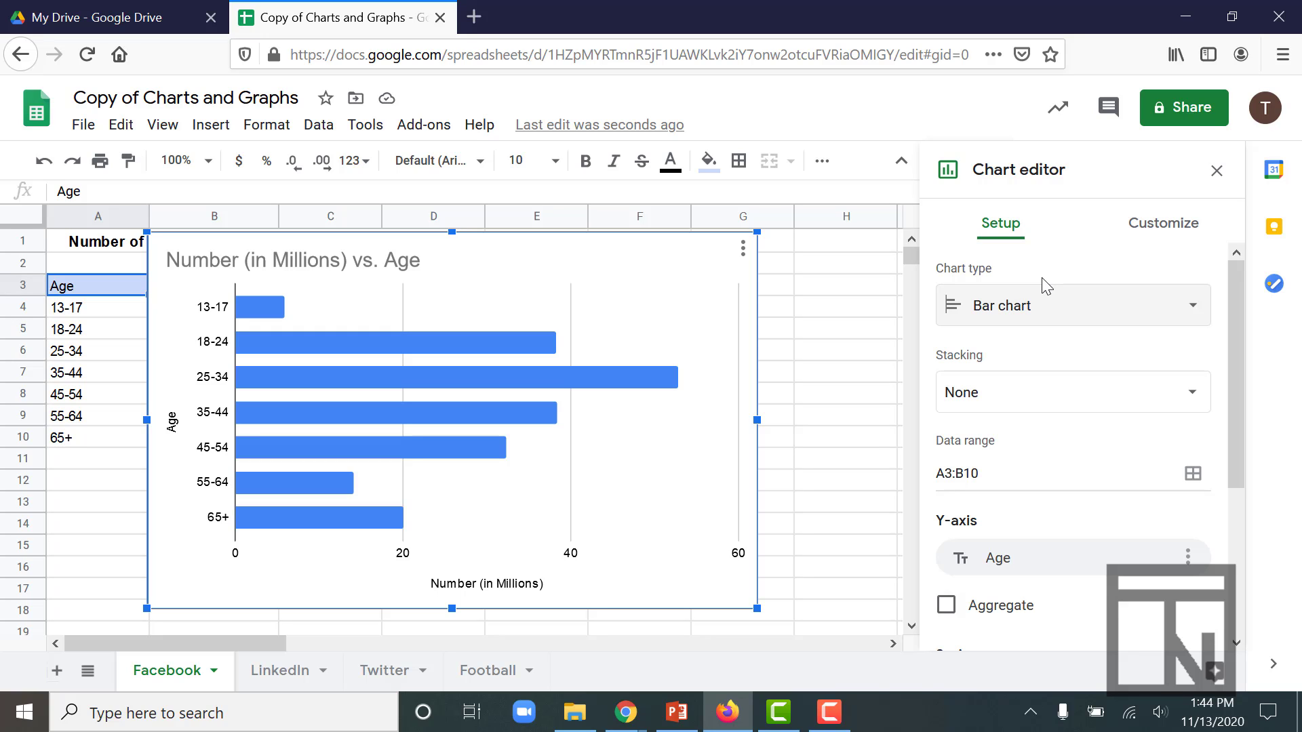
Change the Facebook chart type from bar chart to pie chart
left_click(1053, 310)
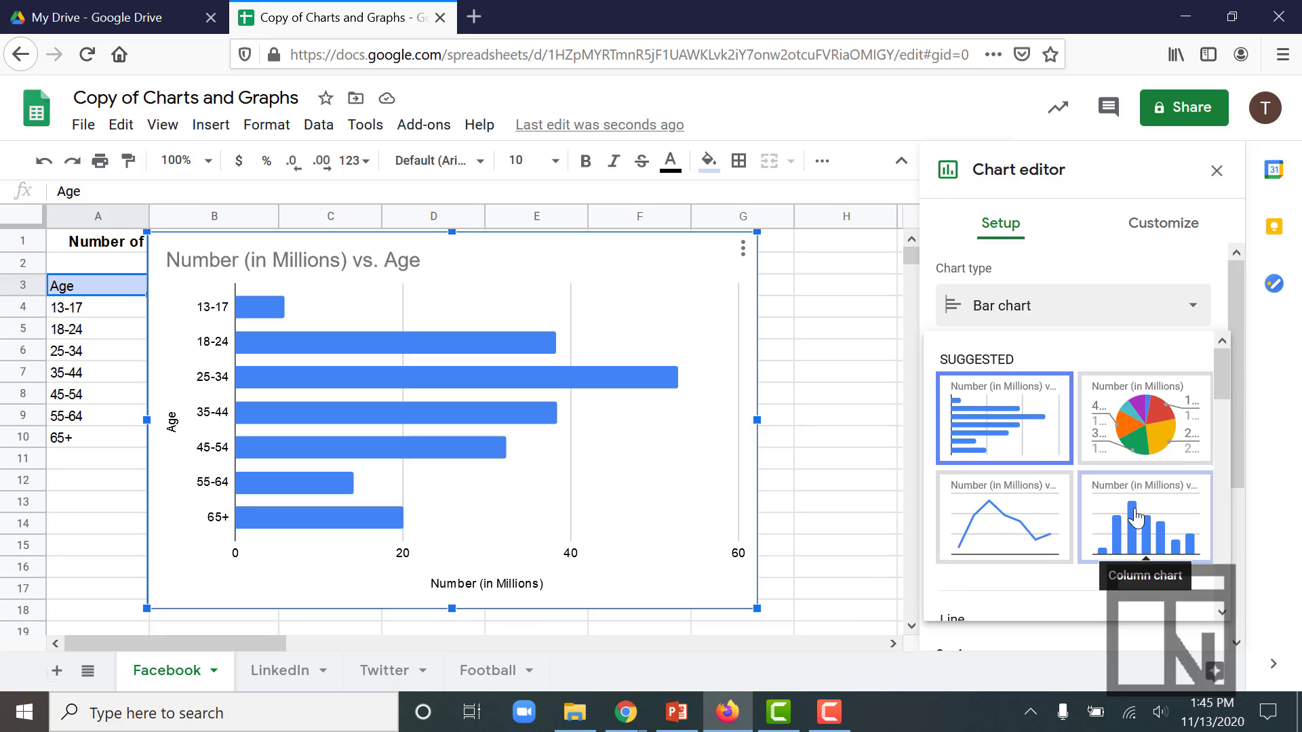
scroll(1136, 517, "down", 15)
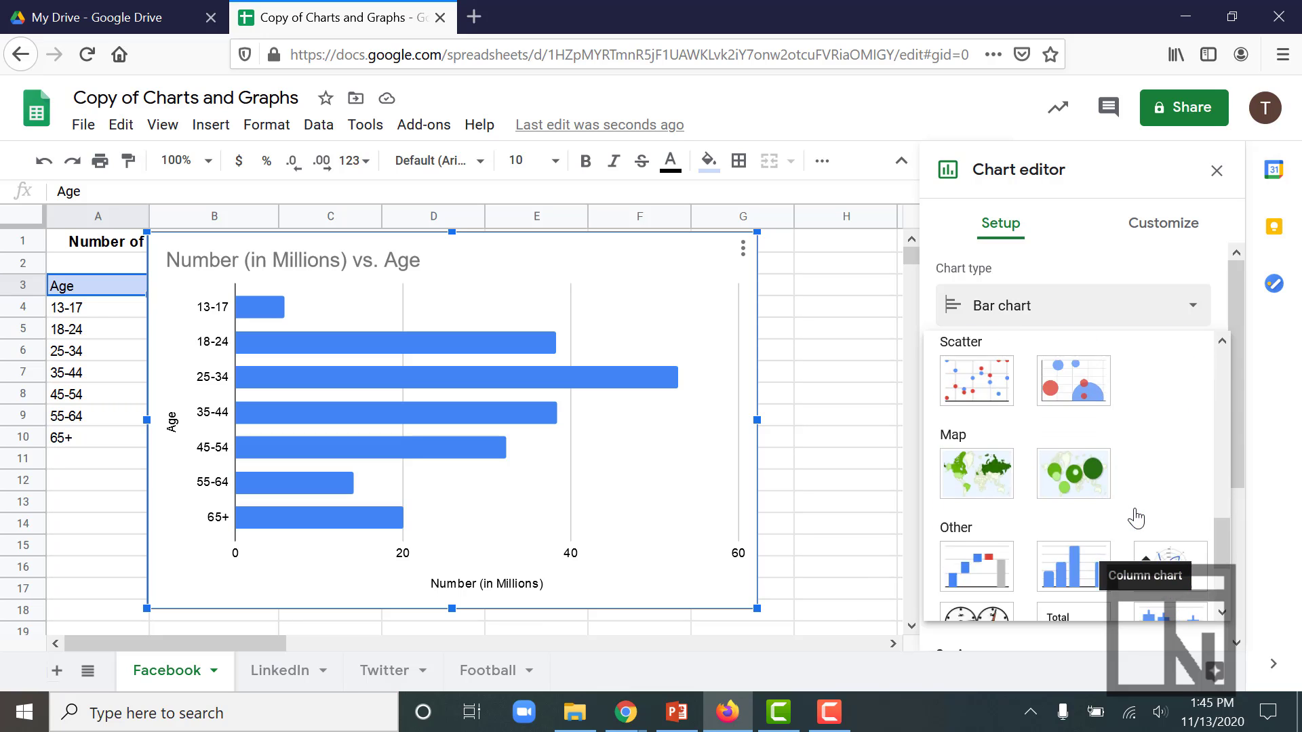
scroll(1137, 516, "up", 15)
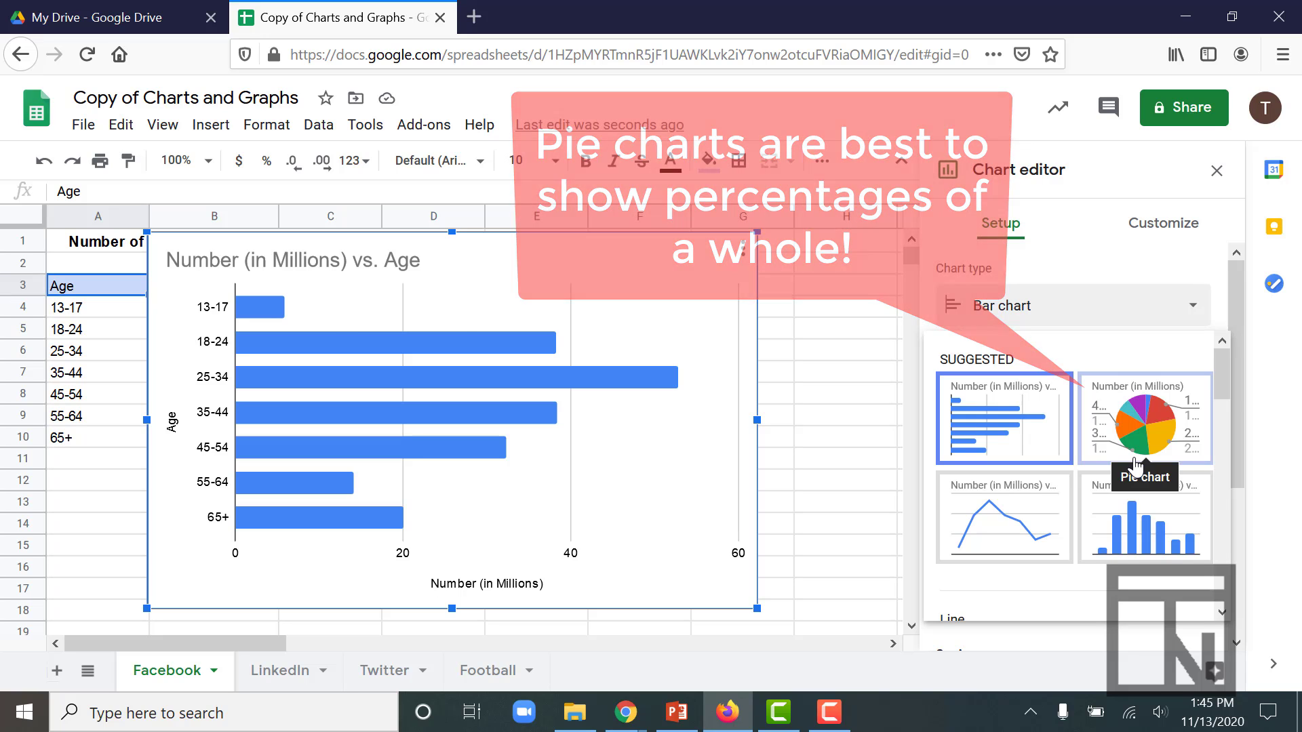
left_click(1136, 468)
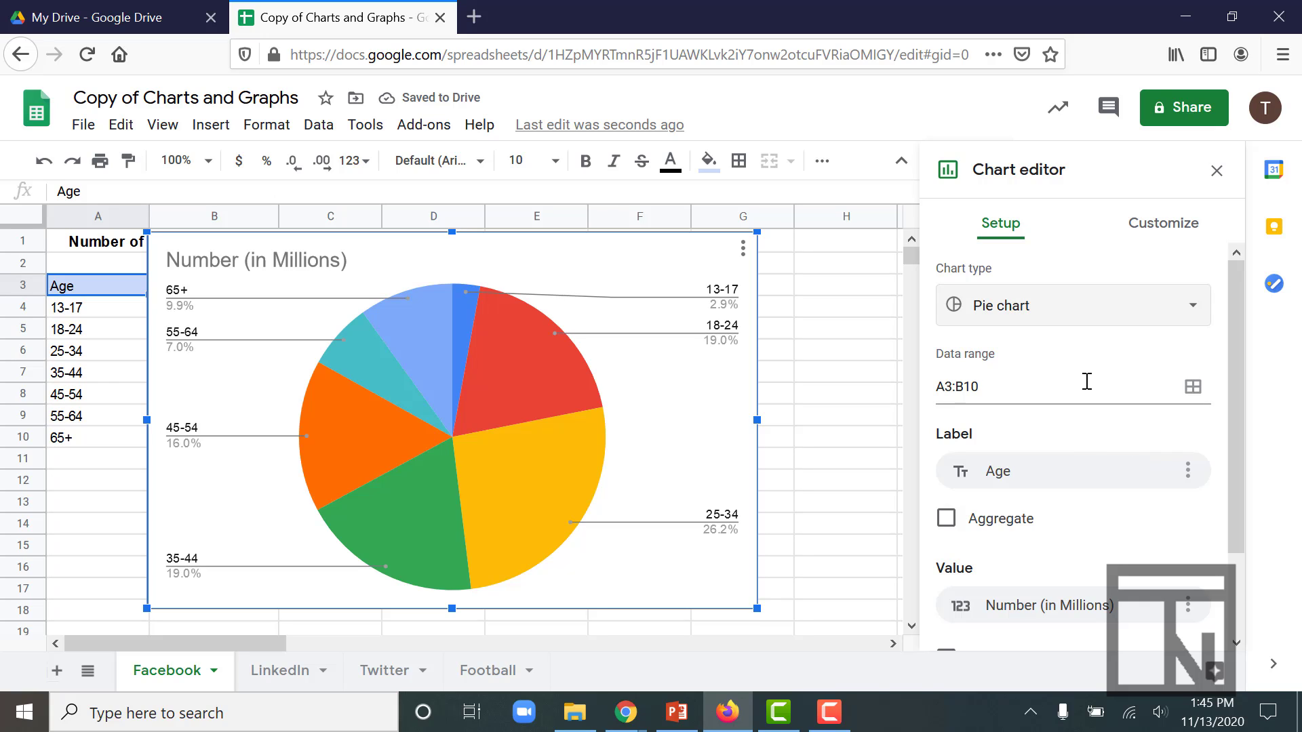
Give the pie chart a light gray 1 background and the Wide font
left_click(1156, 229)
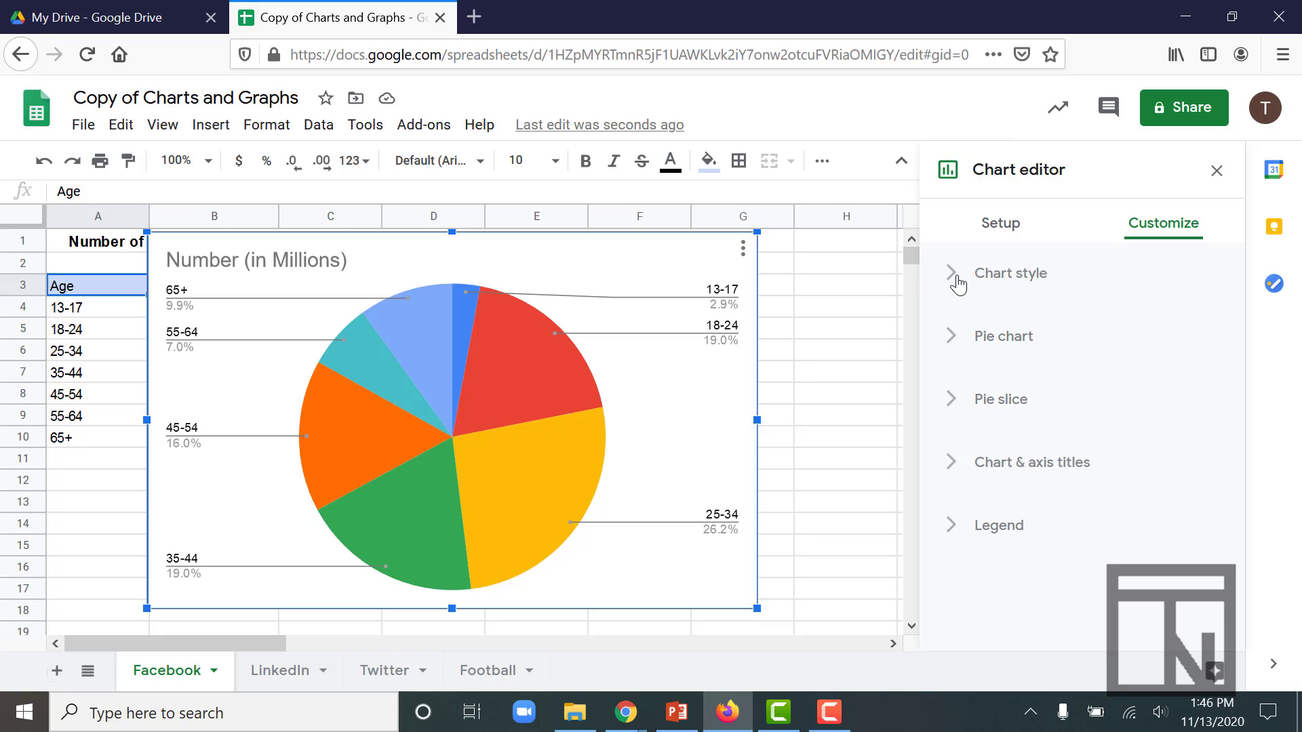
left_click(951, 274)
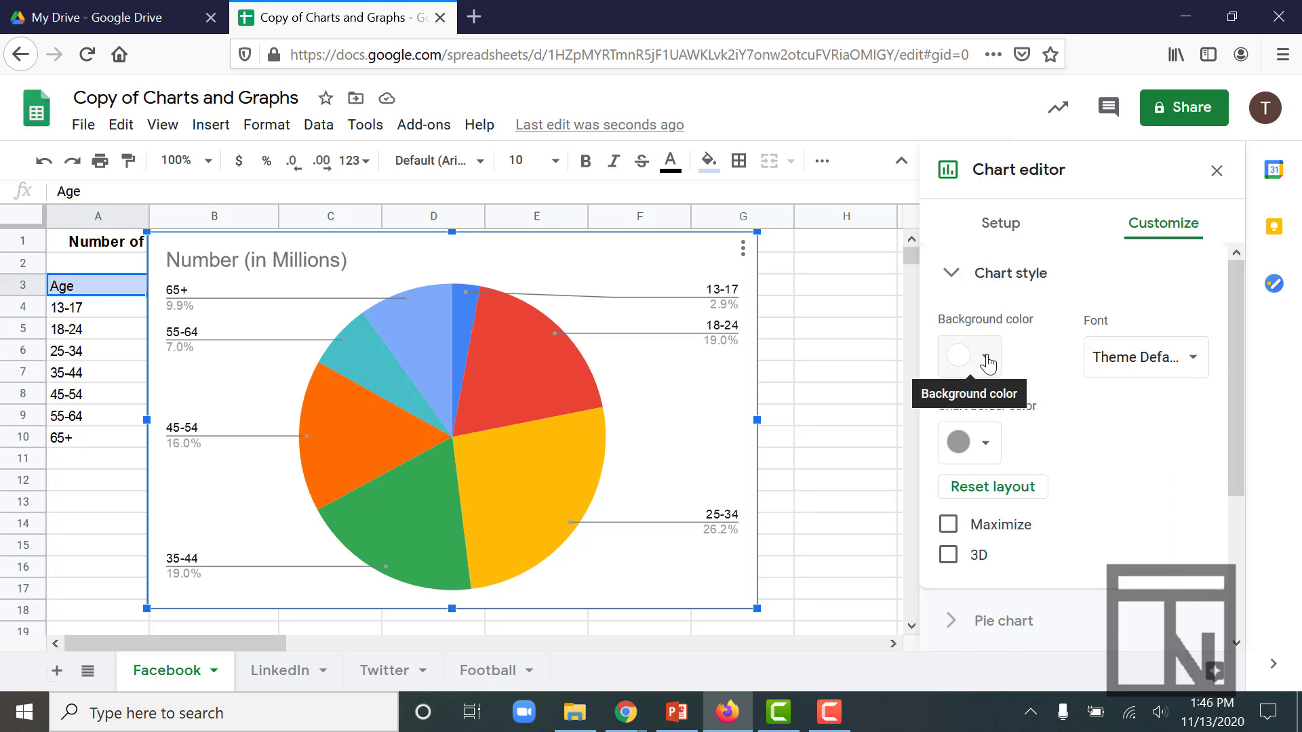
left_click(986, 359)
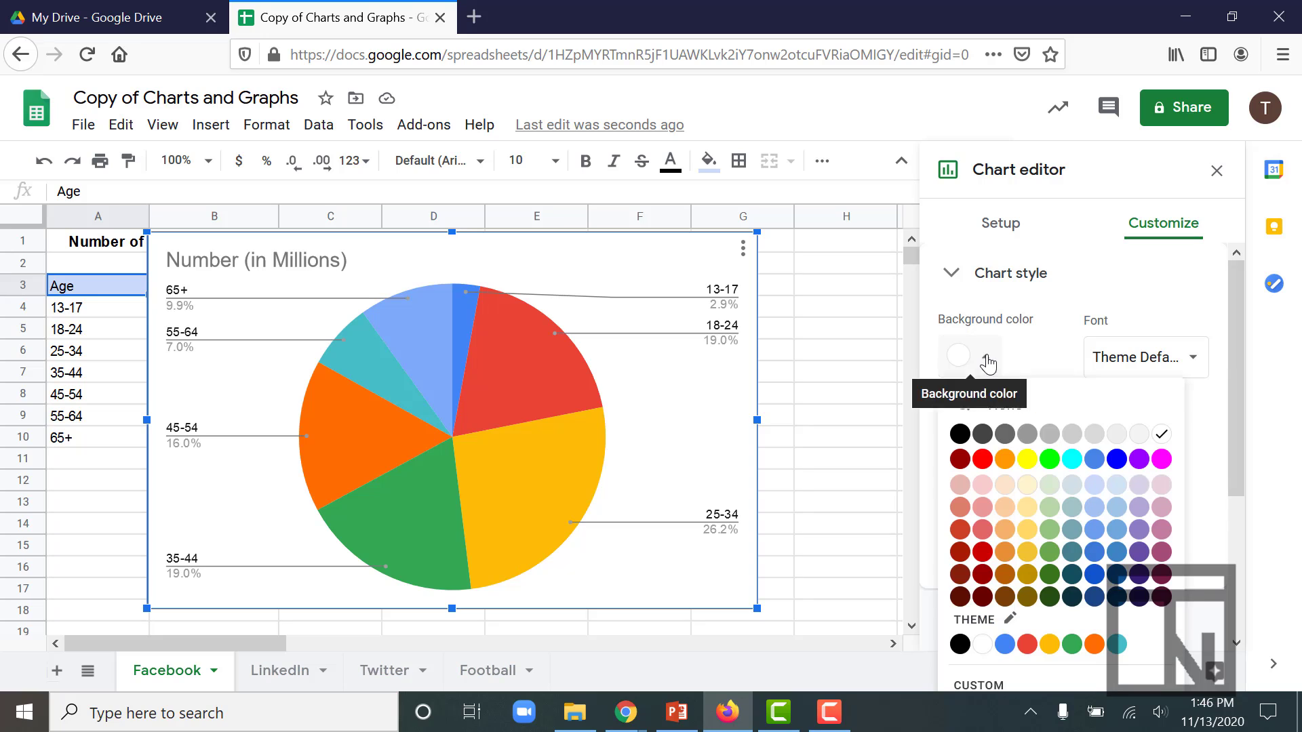
left_click(1094, 434)
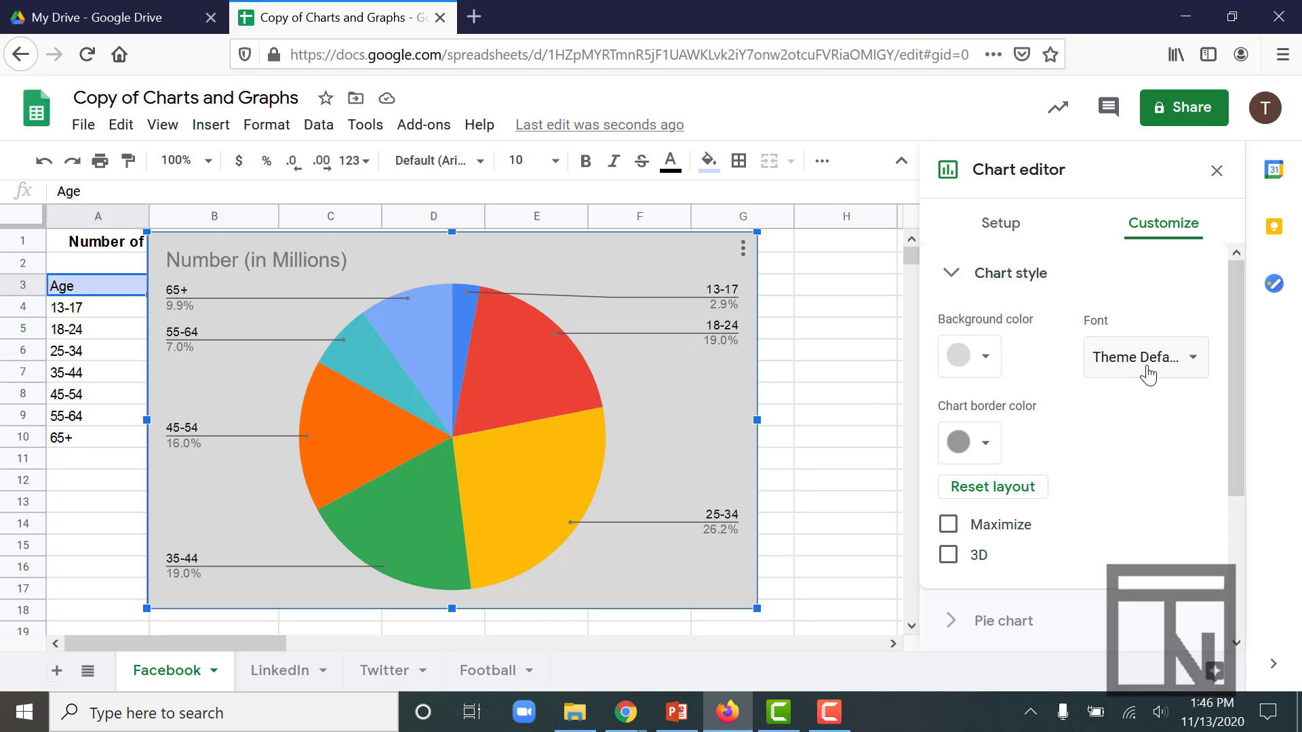
left_click(1147, 370)
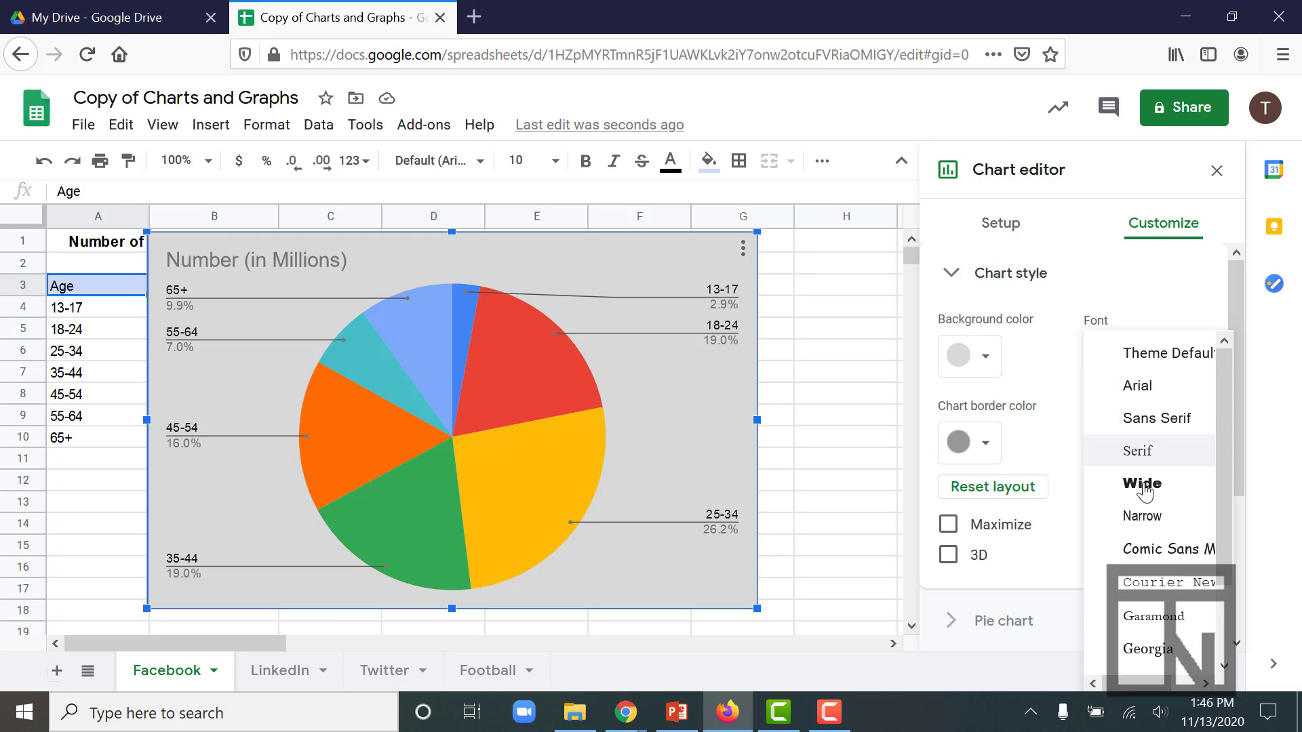
left_click(1144, 484)
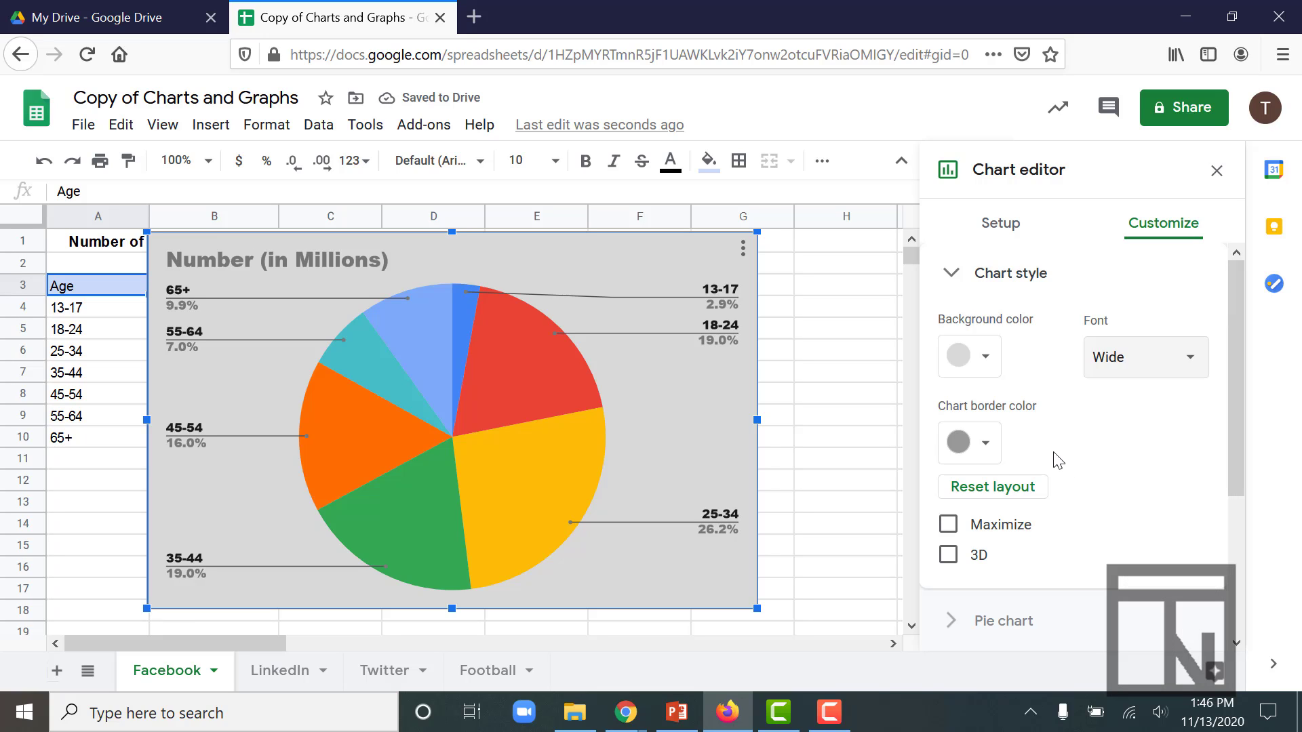
Make the pie chart 3D, leaving Maximize turned off
left_click(947, 558)
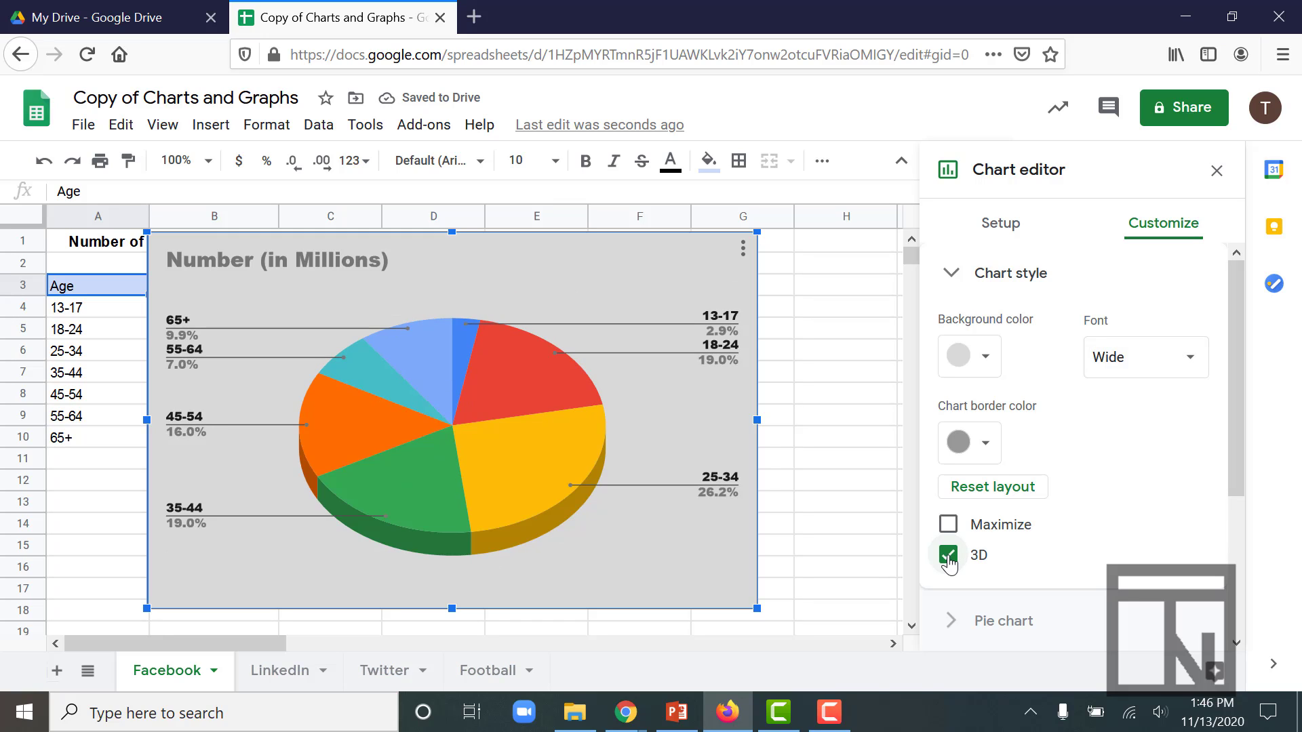
left_click(948, 525)
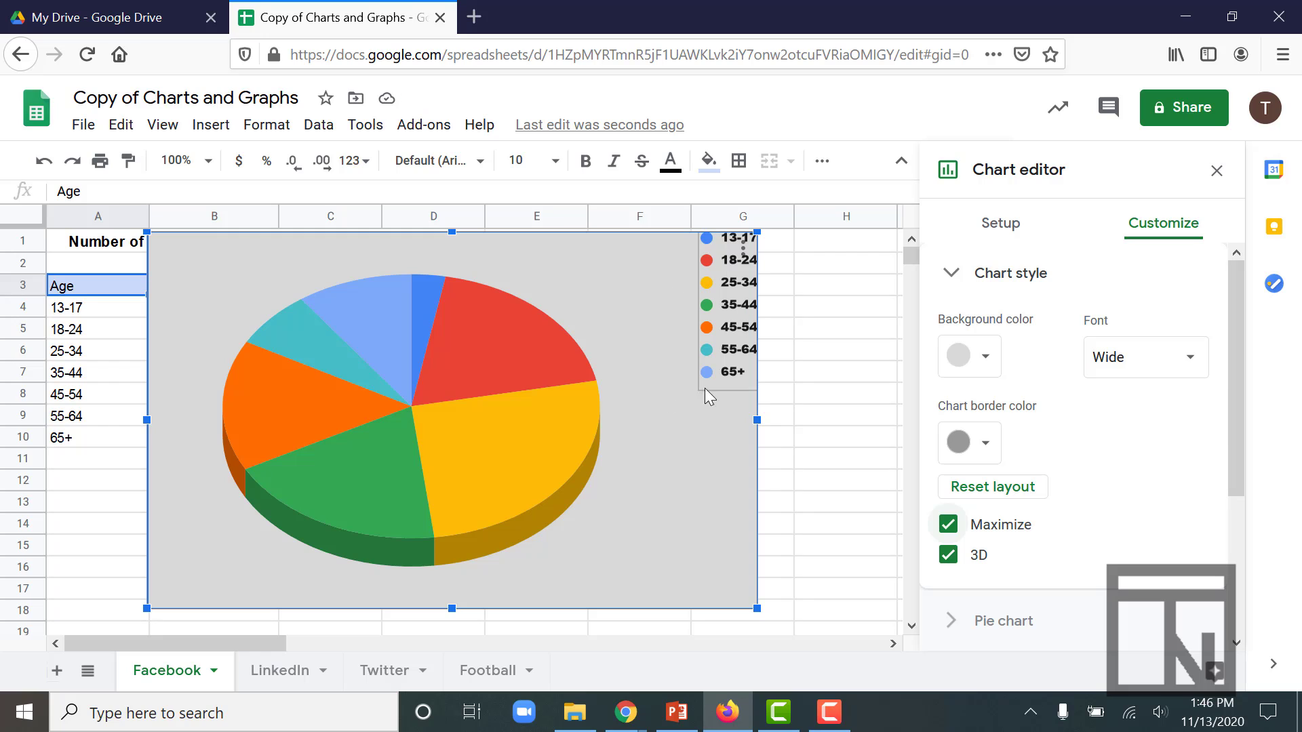
left_click(947, 534)
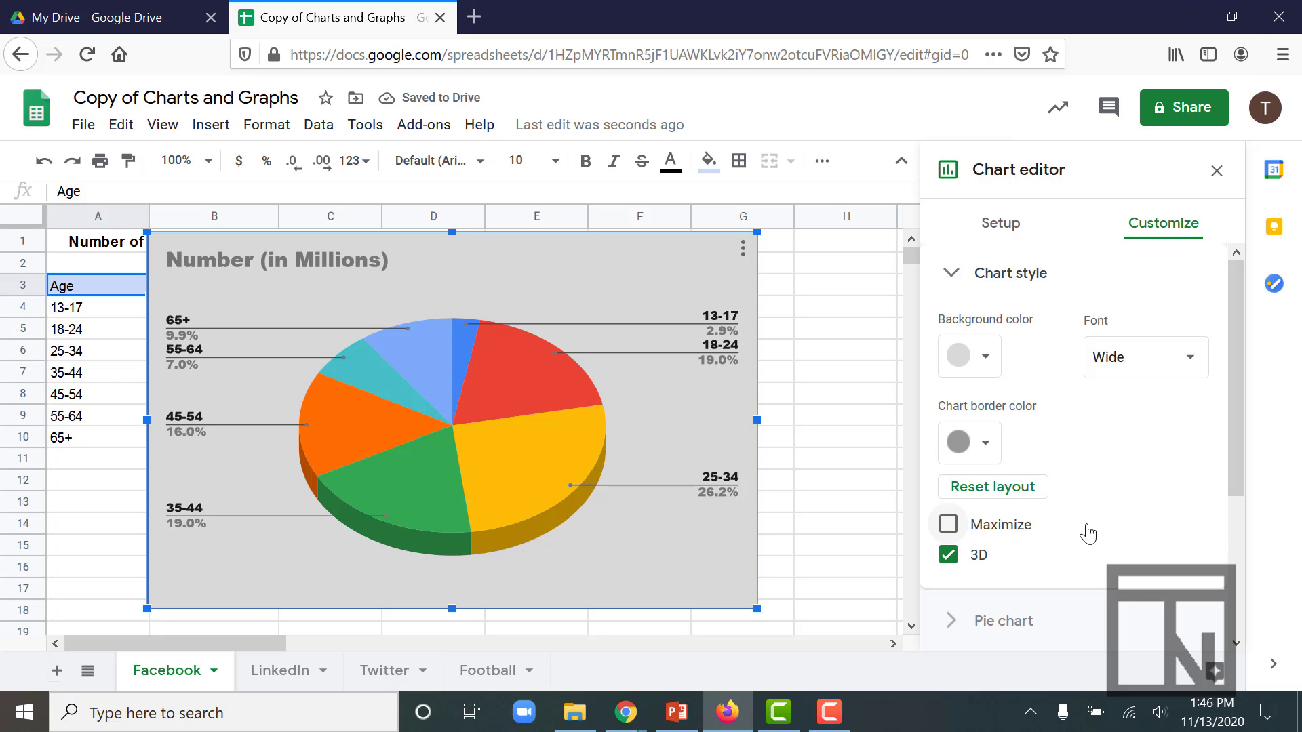
left_click(951, 275)
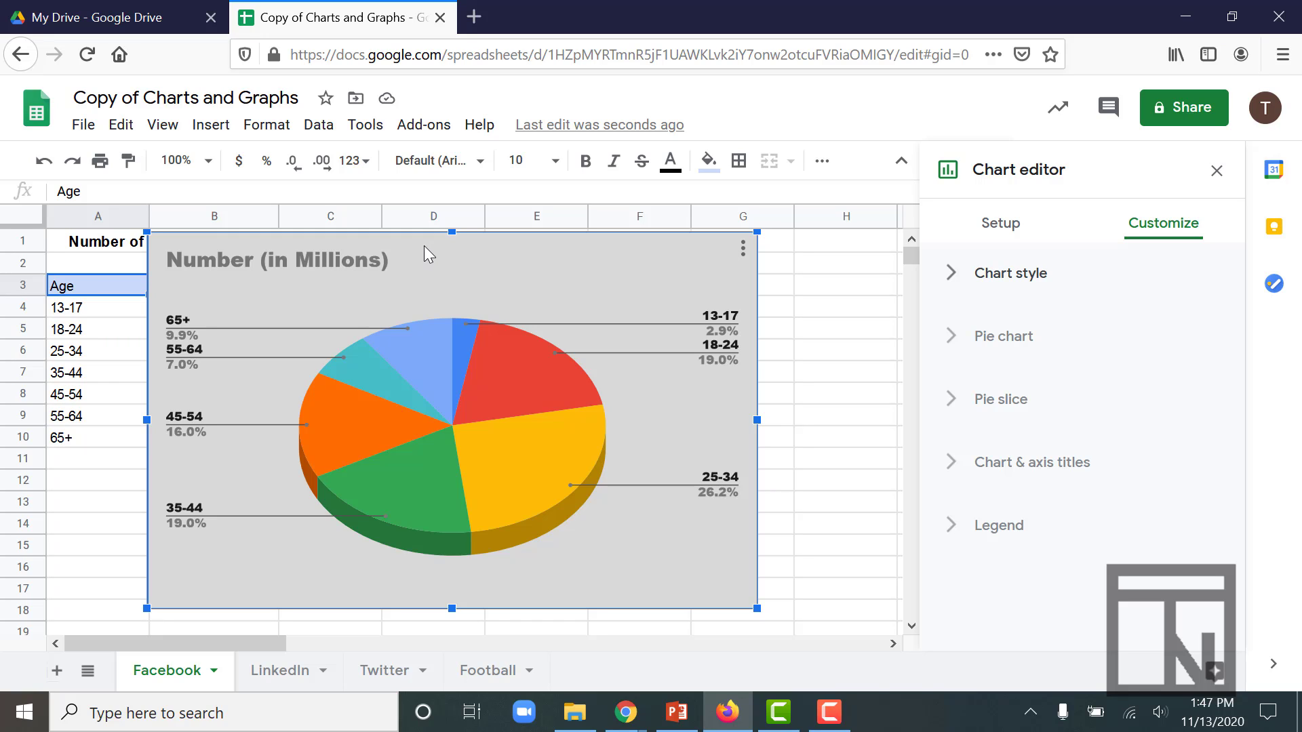
Reposition the chart and replace its title with 'Facebook Users by Age'
left_click_drag(427, 243, 590, 256)
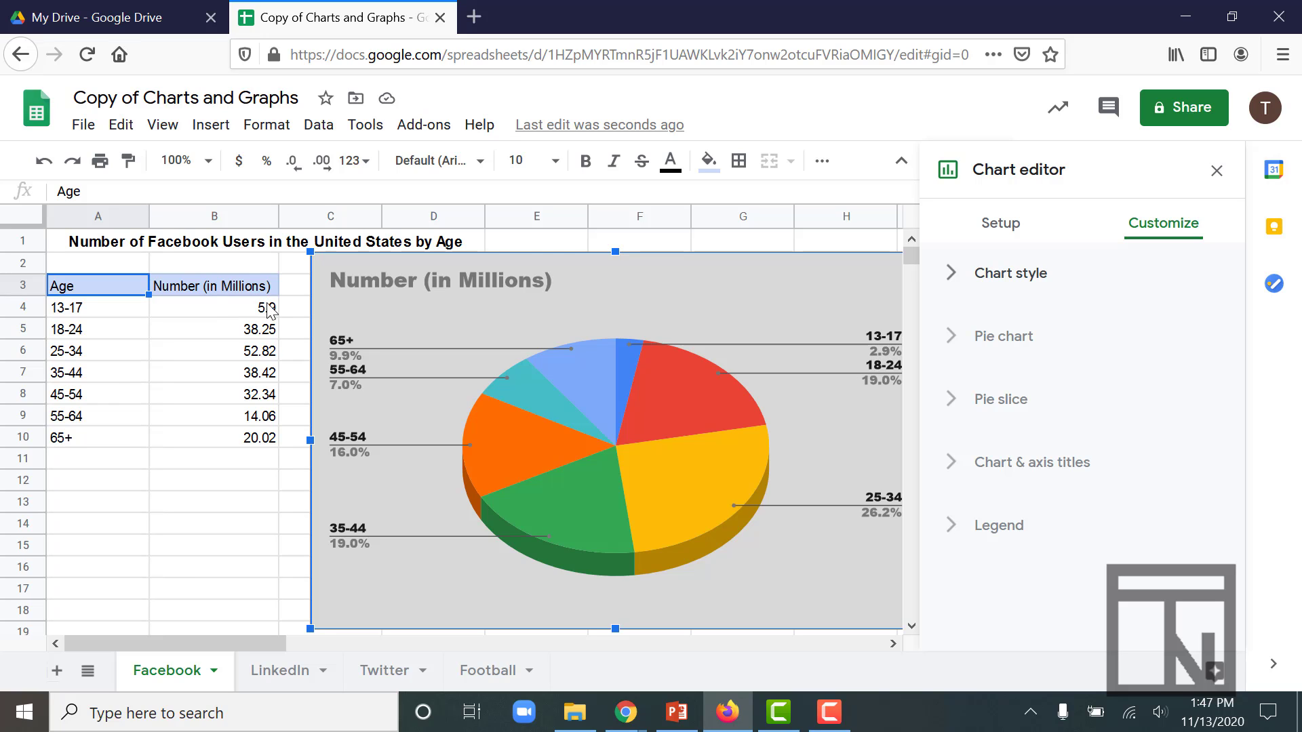
left_click_drag(643, 262, 531, 250)
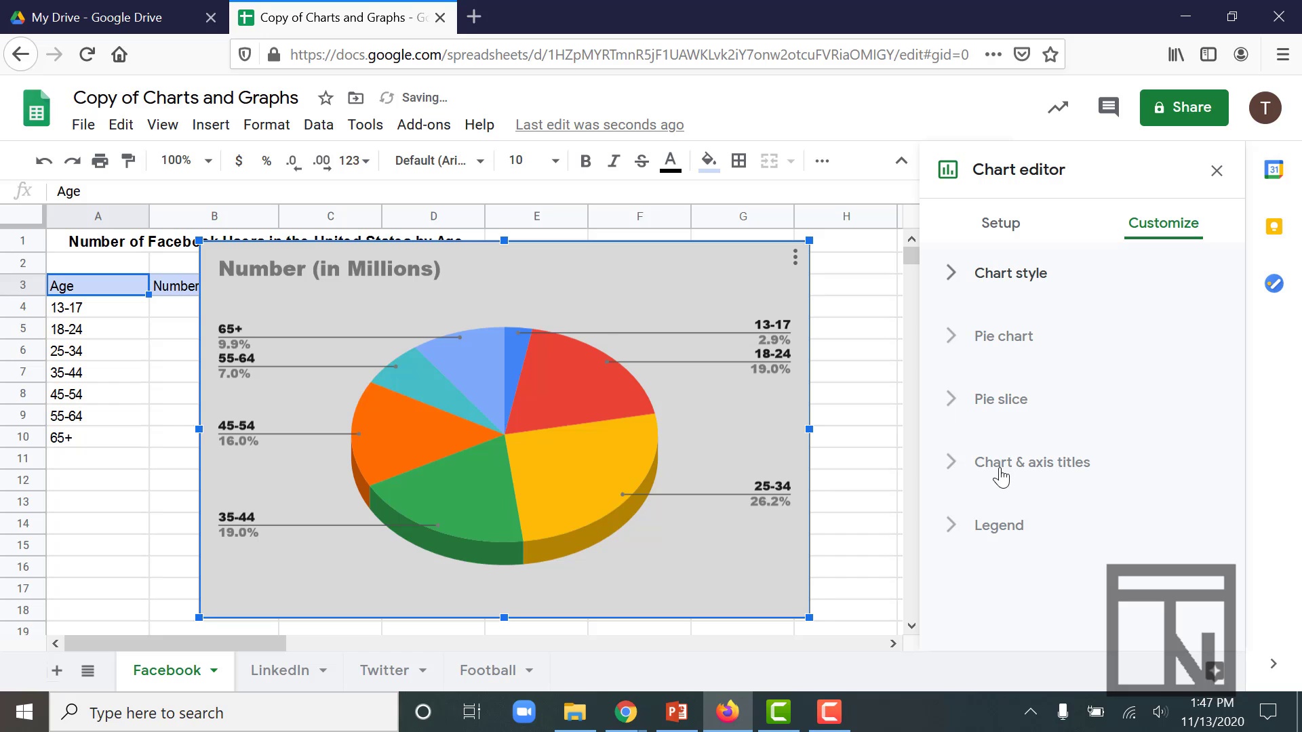
left_click(1064, 475)
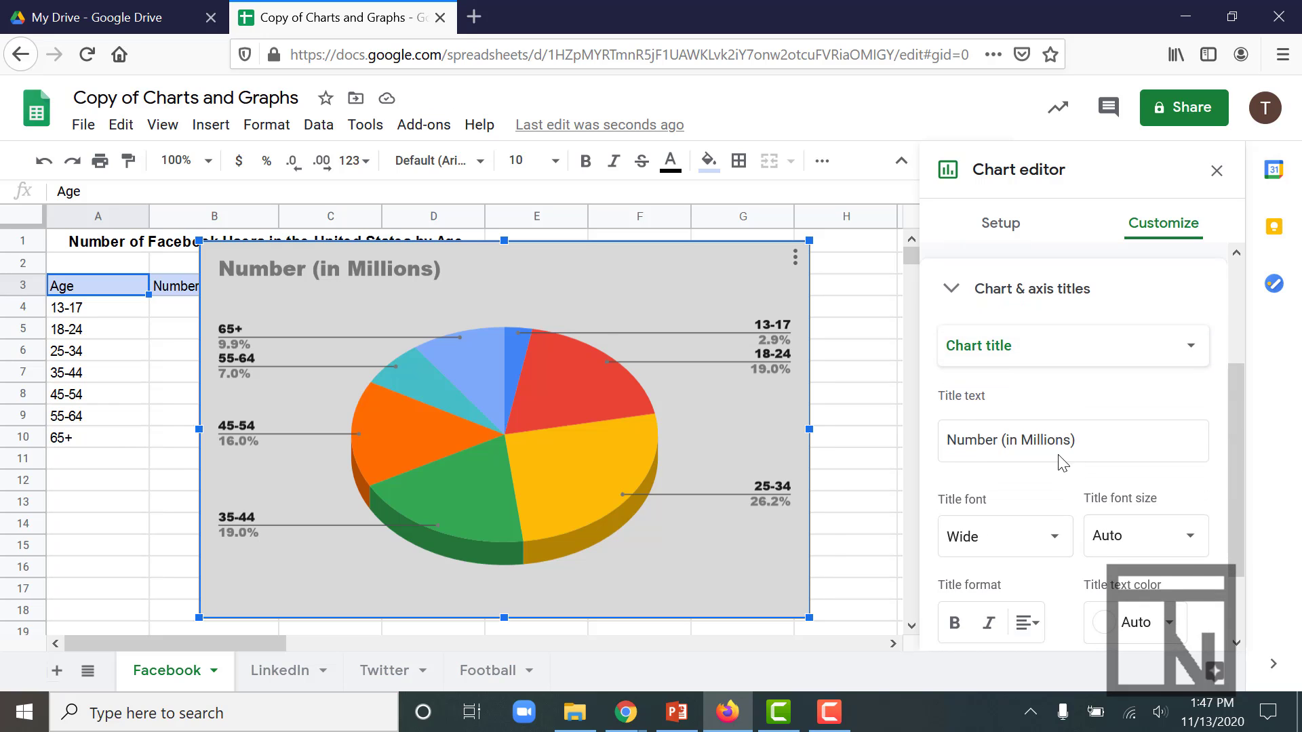
left_click(1008, 356)
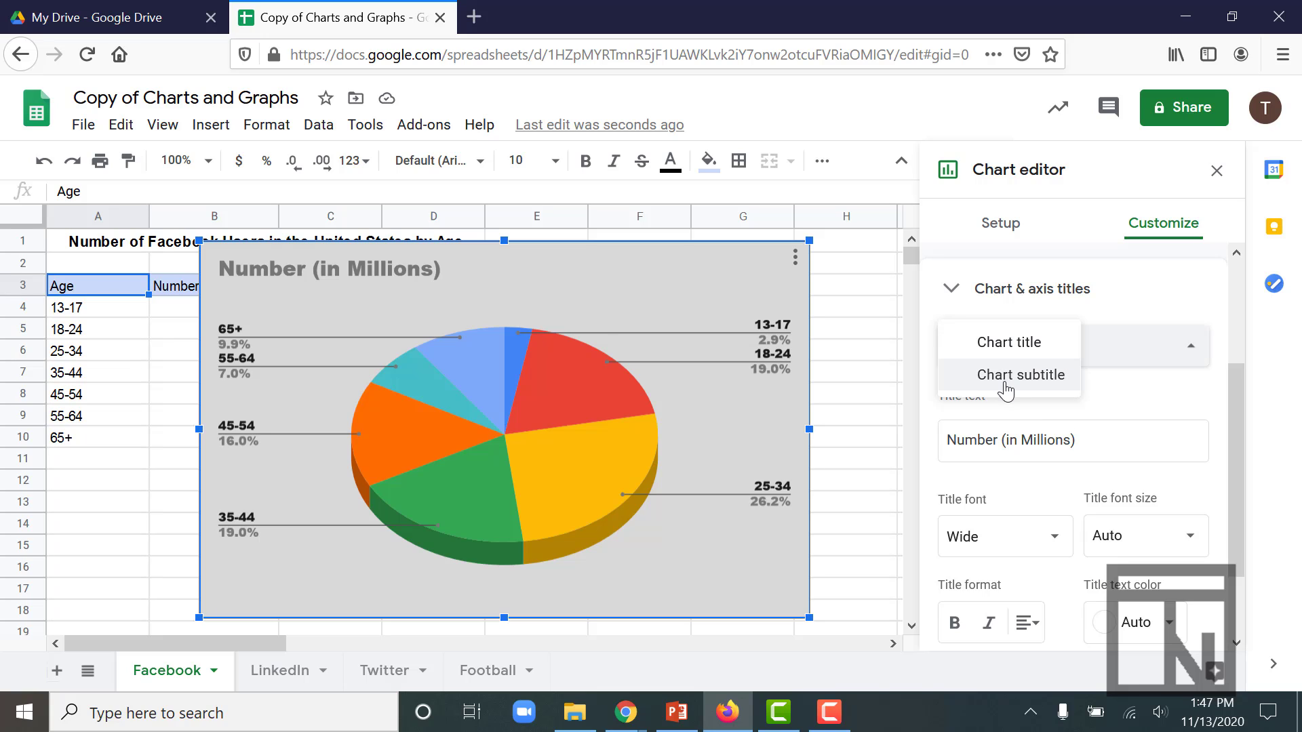
left_click(987, 344)
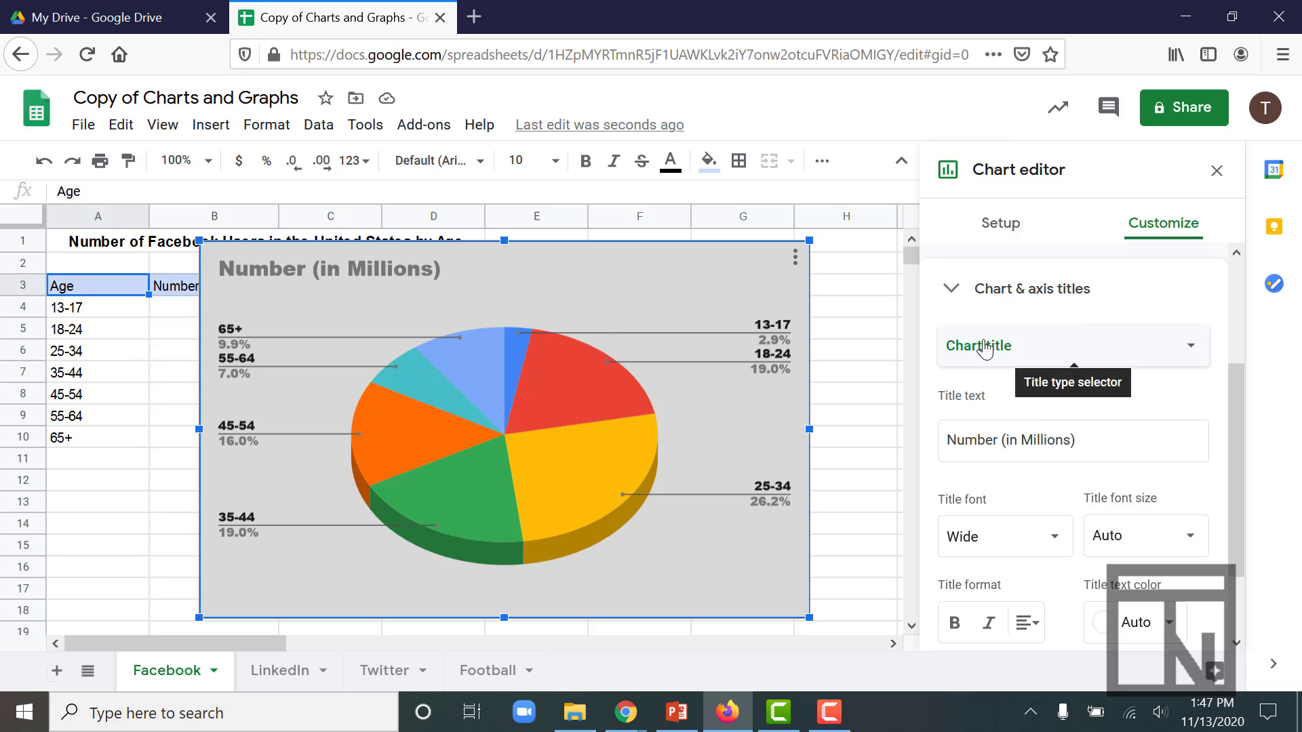
left_click(1013, 440)
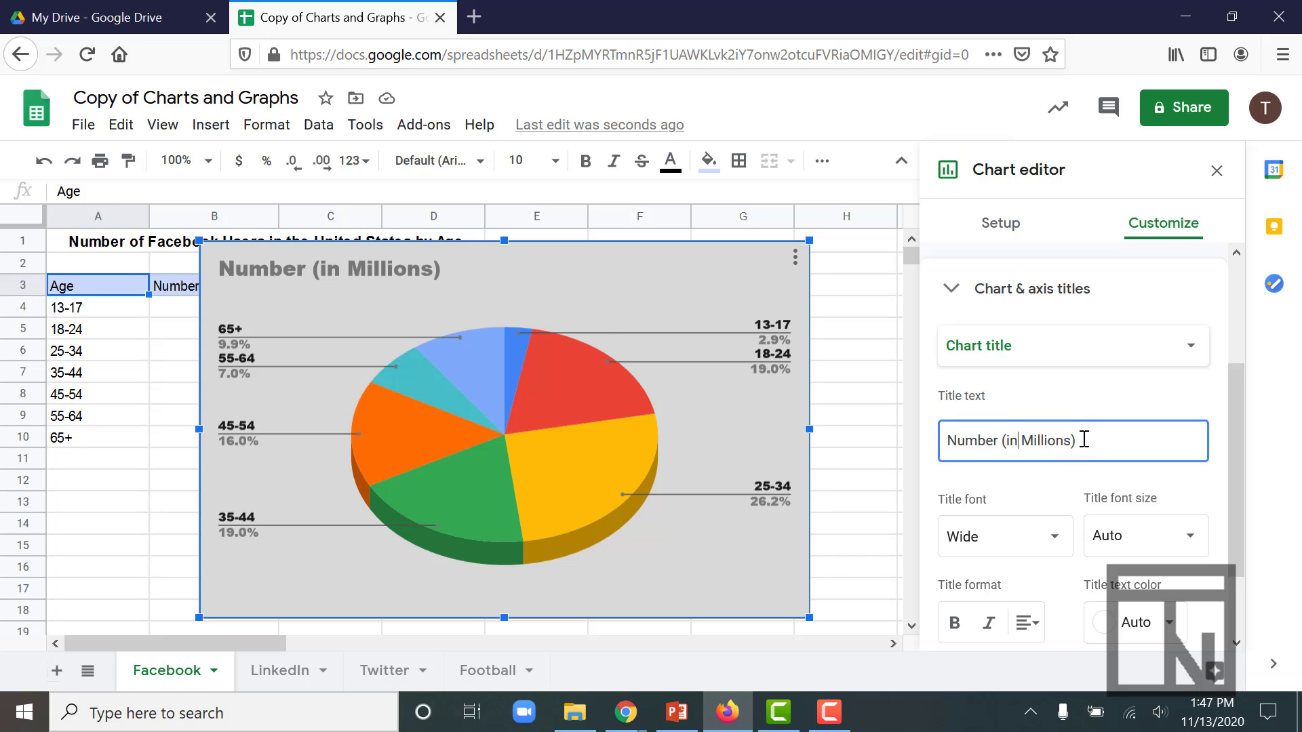
left_click_drag(1083, 438, 885, 432)
key("BackSpace")
type("Facebook User")
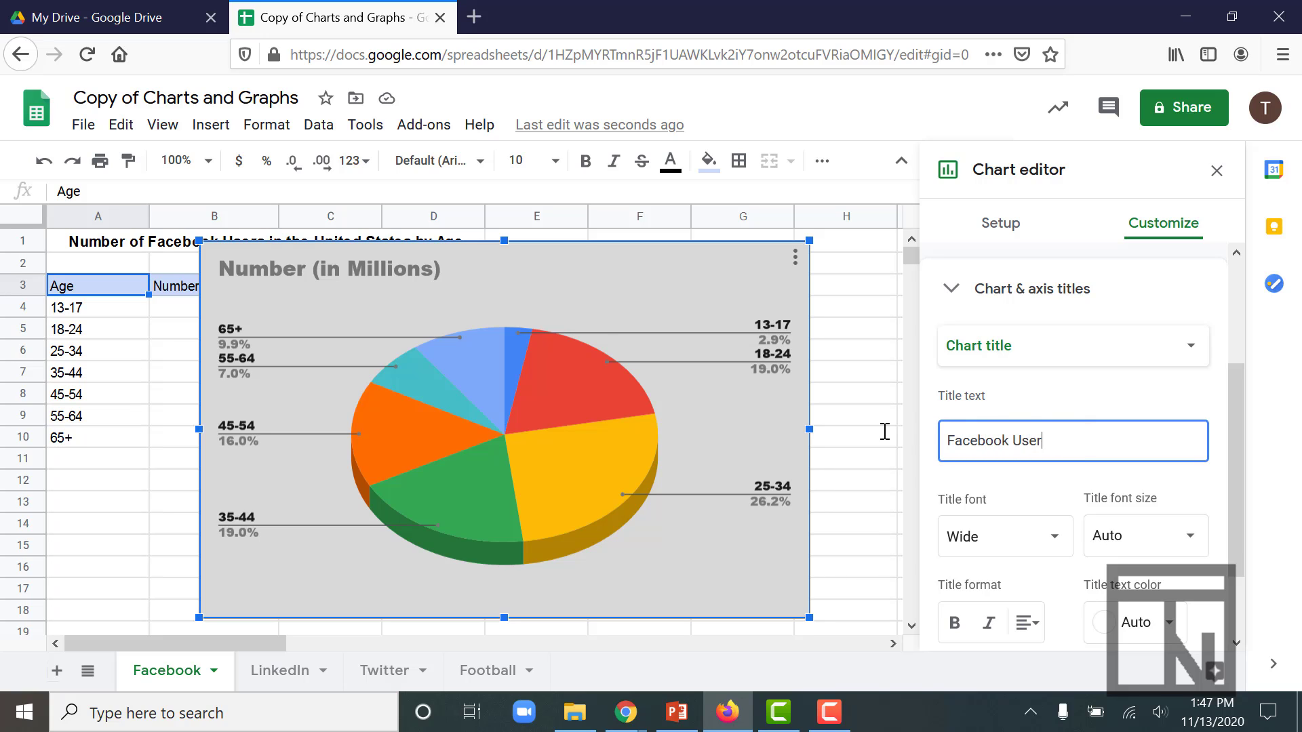
type("s by Age")
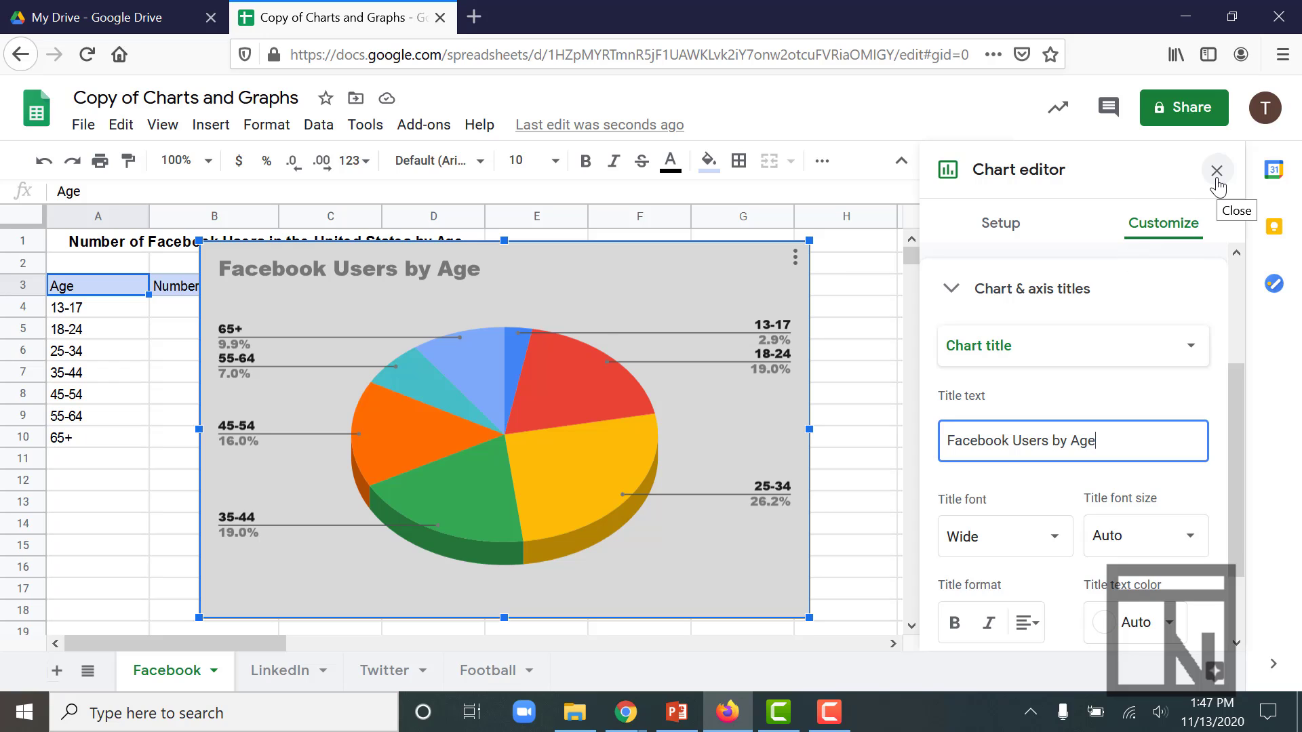
Close the Chart editor, then shrink the pie chart and place it beside the data columns
left_click(1216, 171)
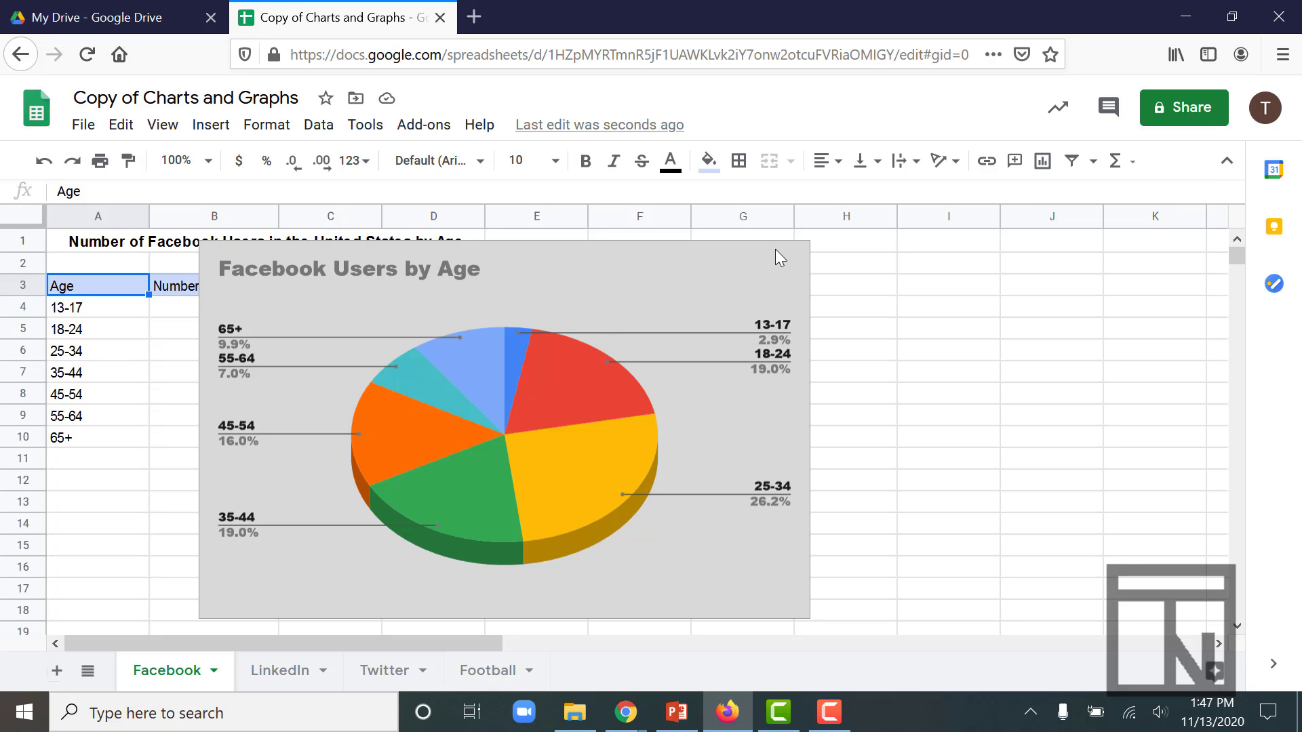
left_click(656, 249)
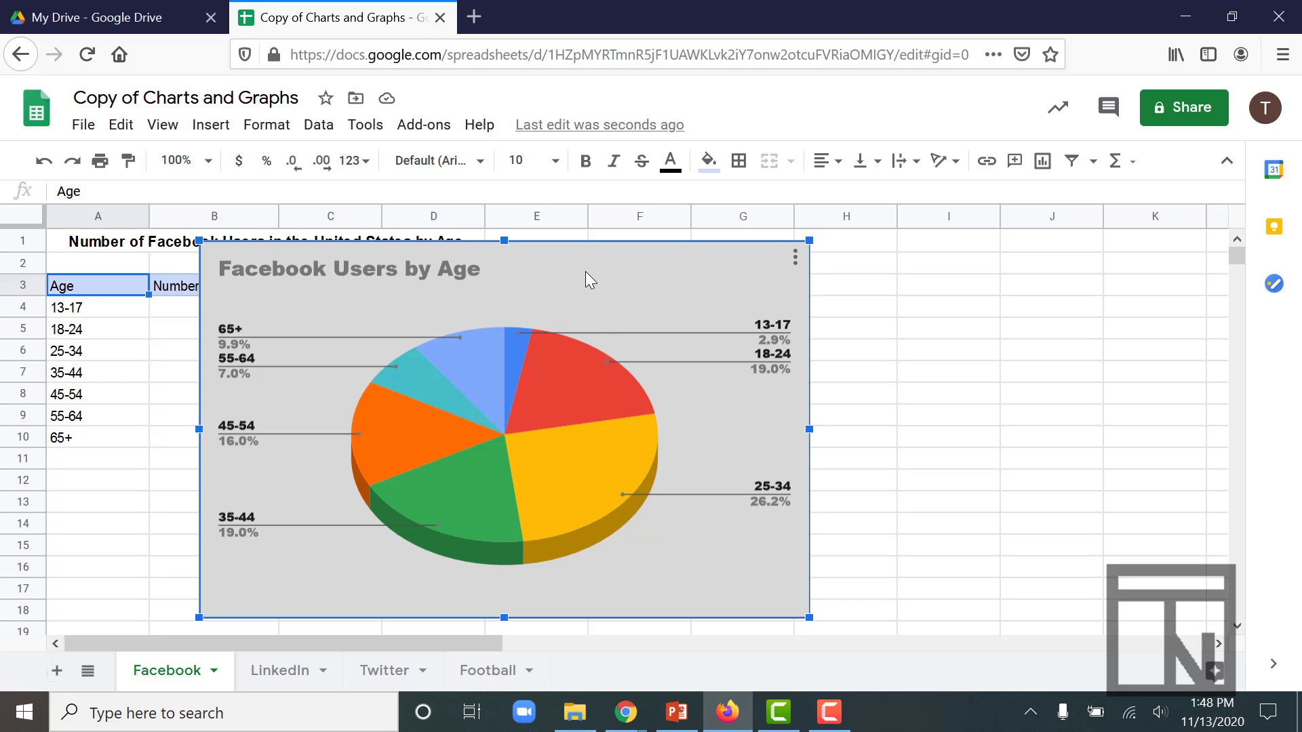
left_click_drag(583, 279, 702, 289)
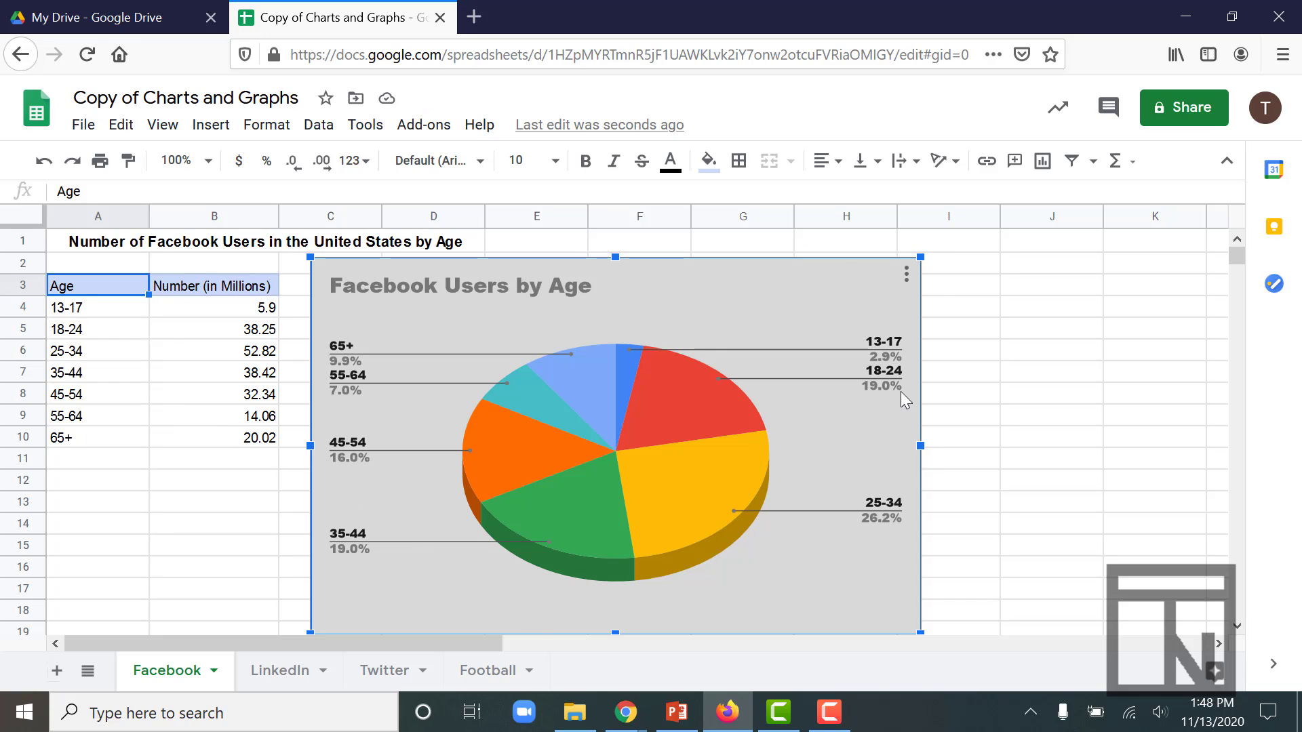
left_click_drag(922, 256, 829, 313)
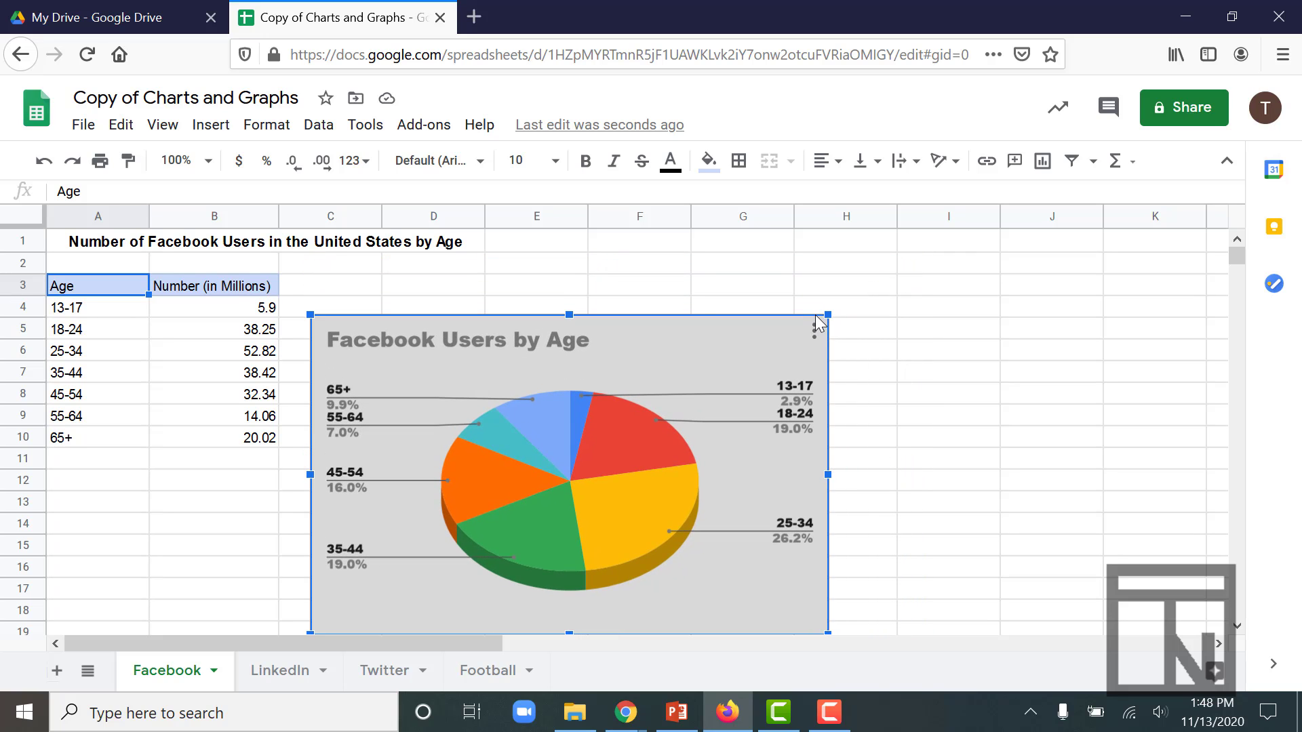
left_click_drag(702, 342, 688, 289)
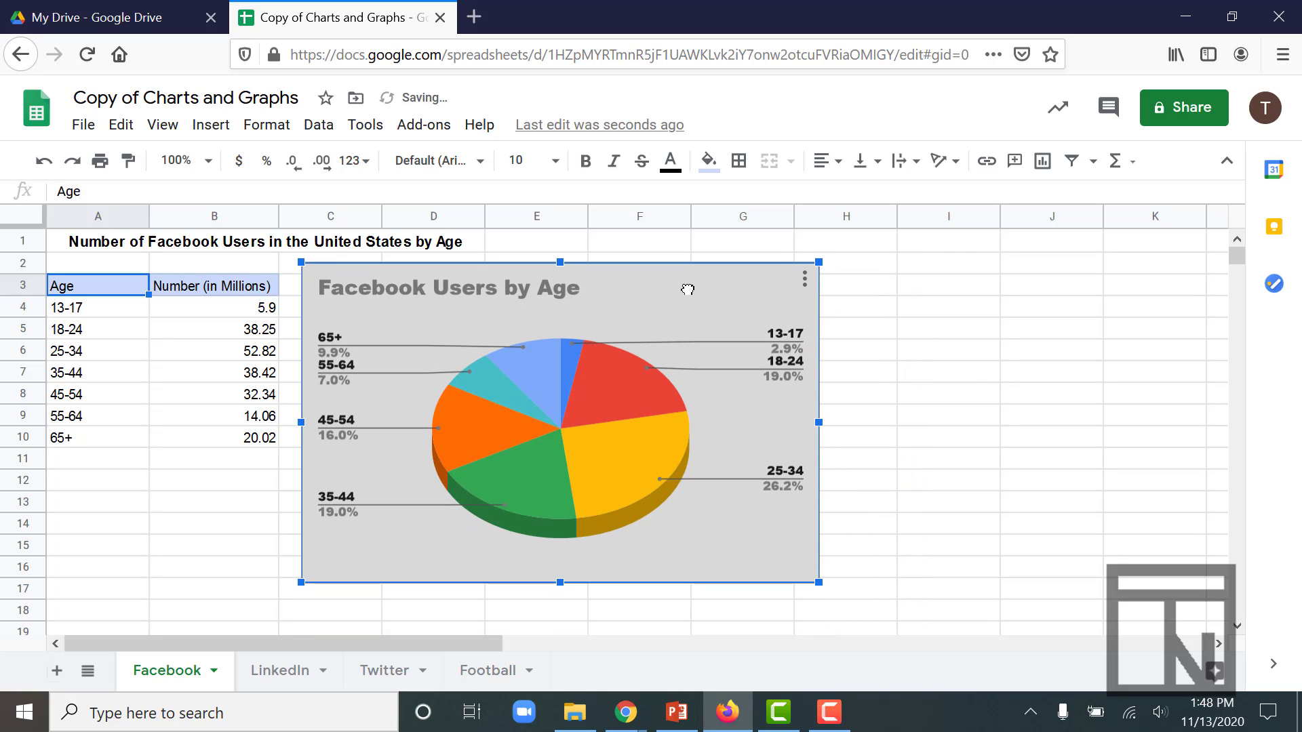
left_click(970, 375)
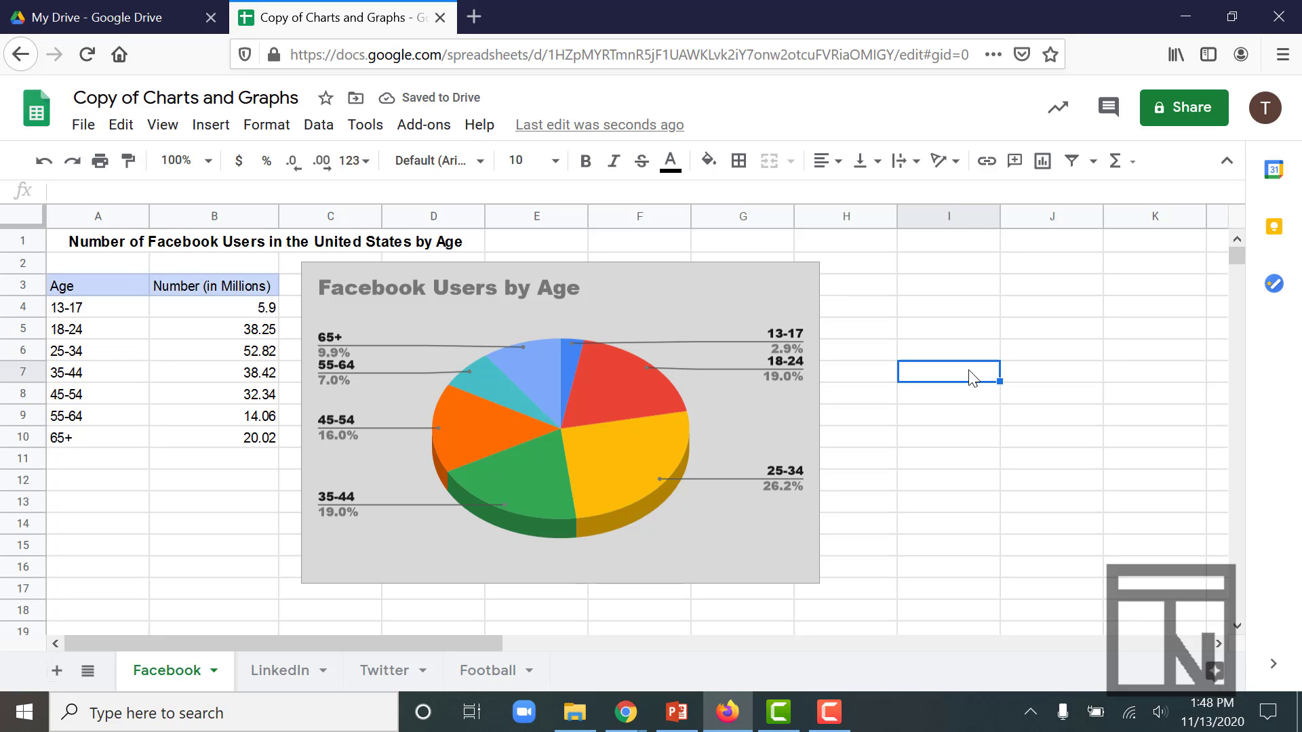
On the LinkedIn sheet, insert a column chart of the A3:B9 age data
left_click(290, 673)
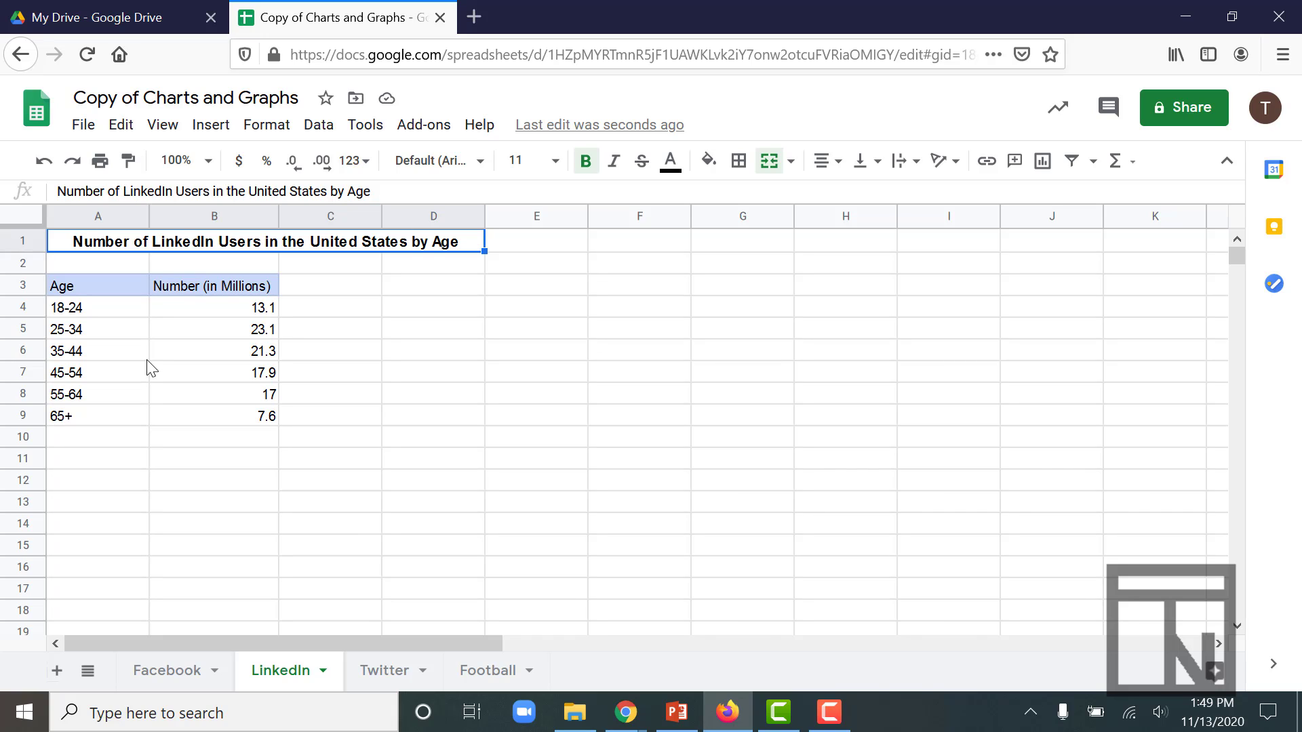
left_click(84, 275)
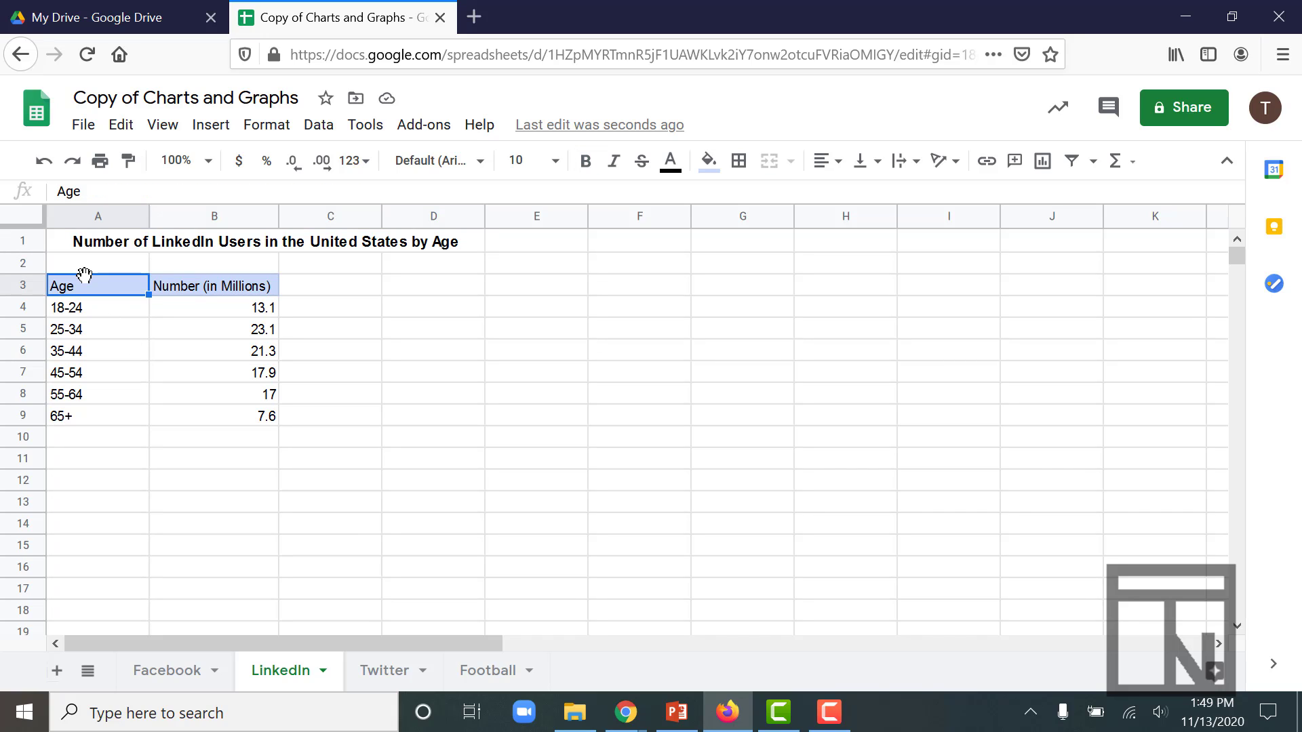
left_click(210, 125)
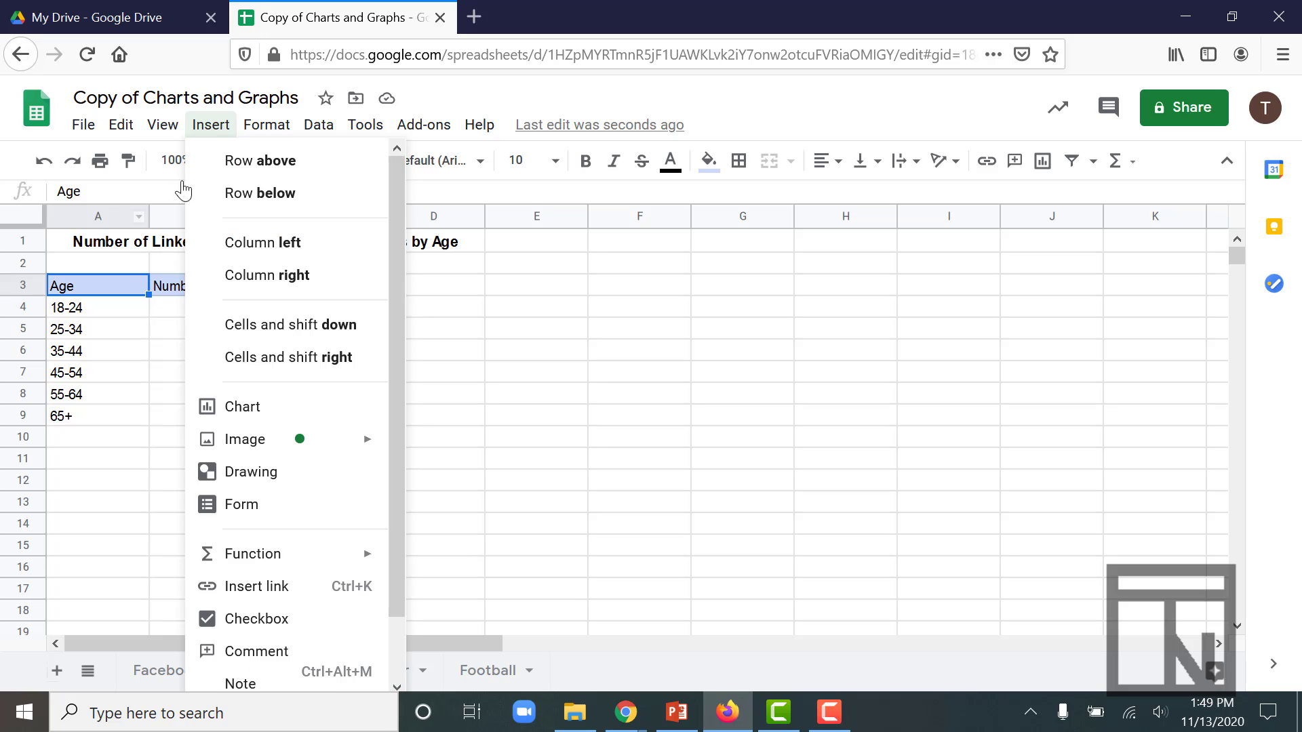
left_click(245, 407)
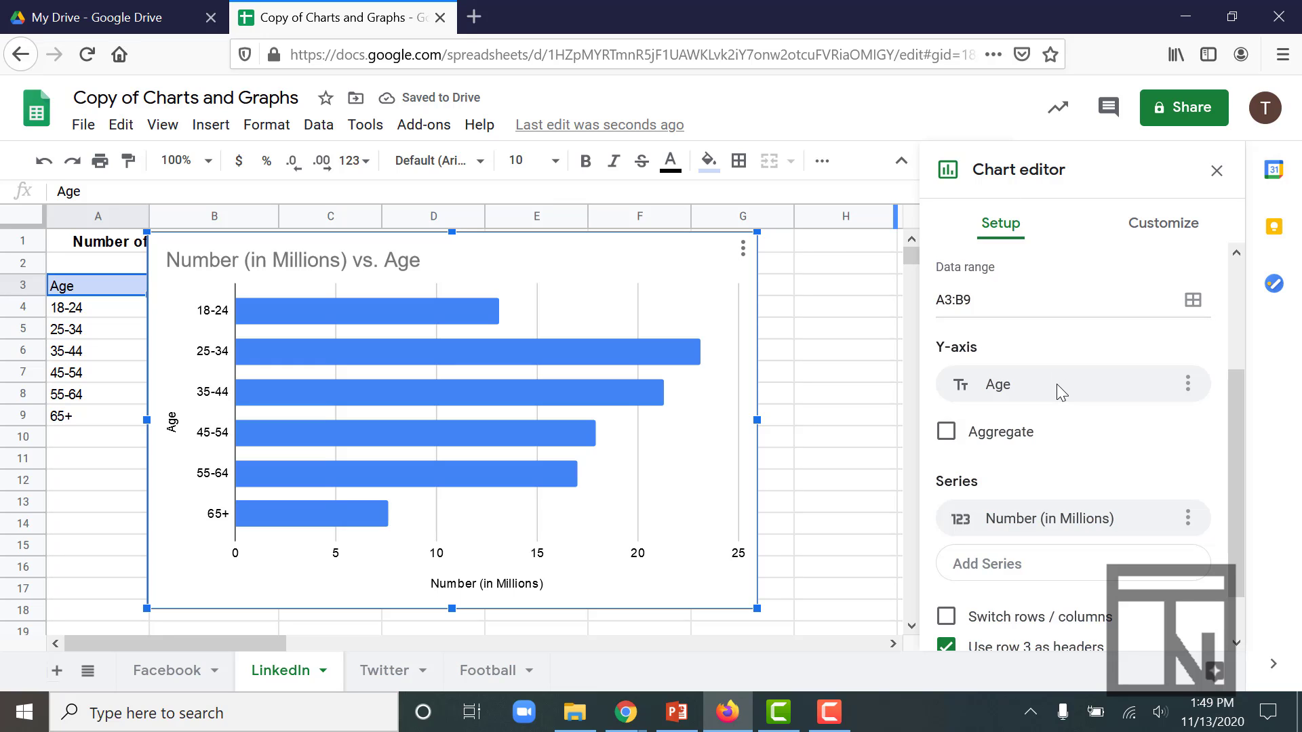
scroll(1055, 385, "up", 3)
left_click(1039, 319)
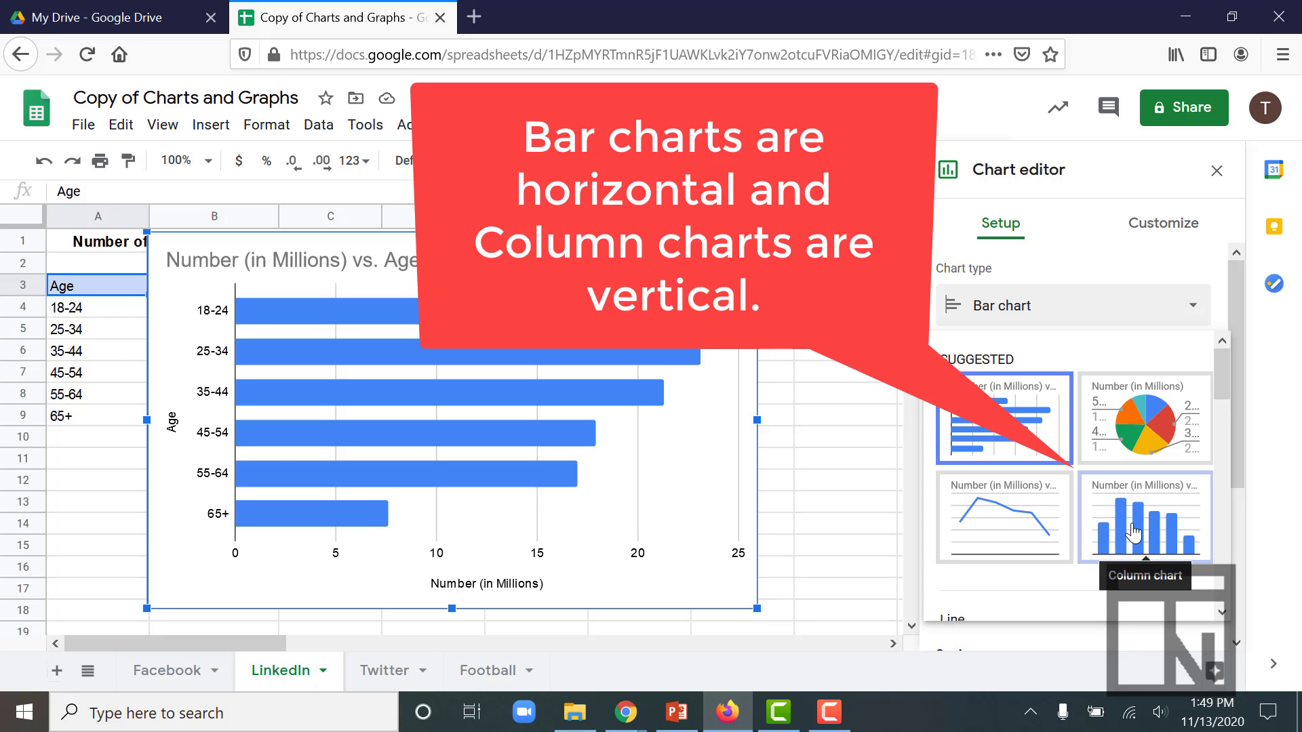
left_click(1134, 534)
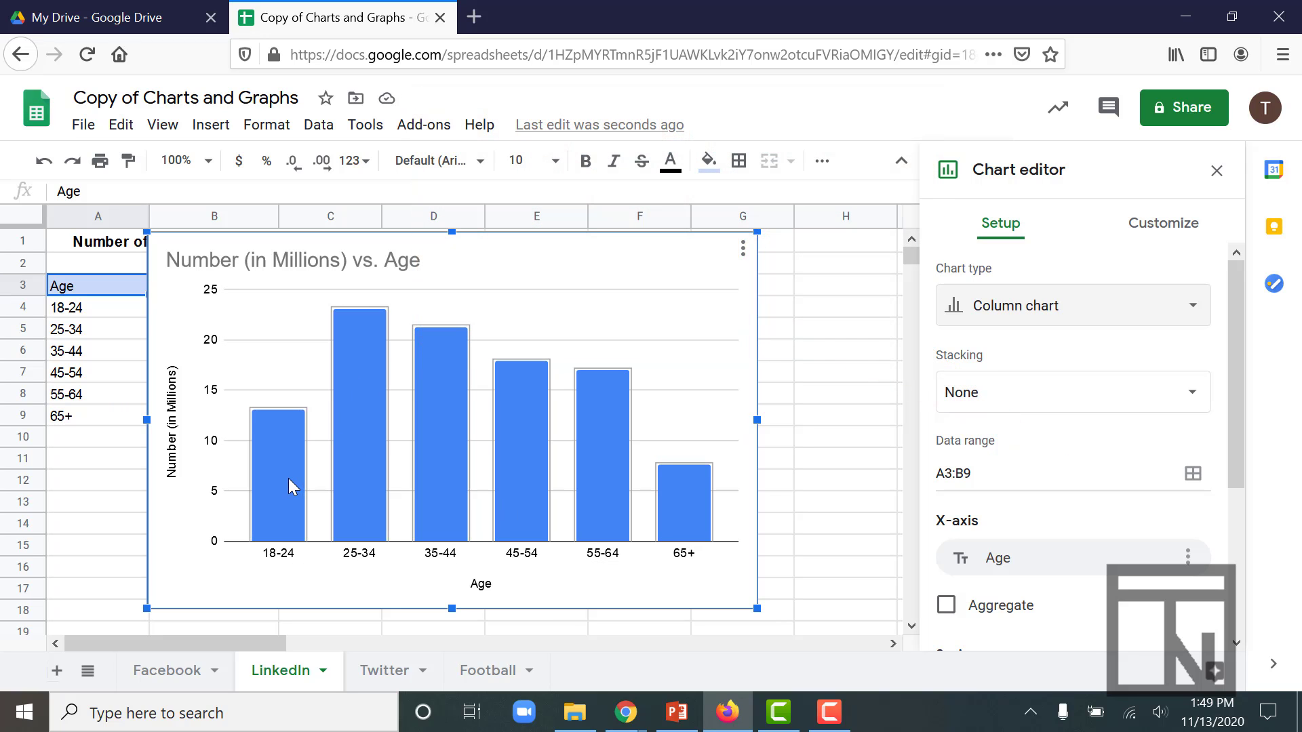
Set the LinkedIn chart's background color to light blue
left_click(1145, 225)
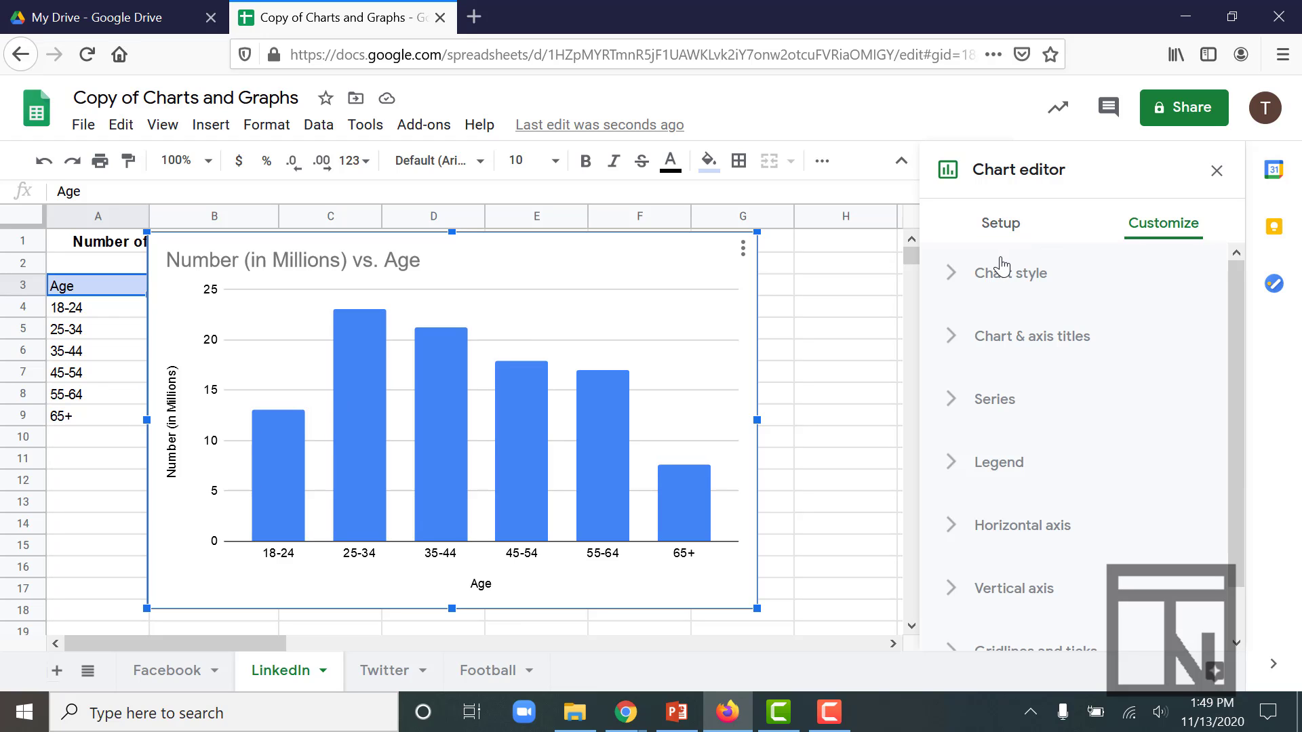
left_click(997, 269)
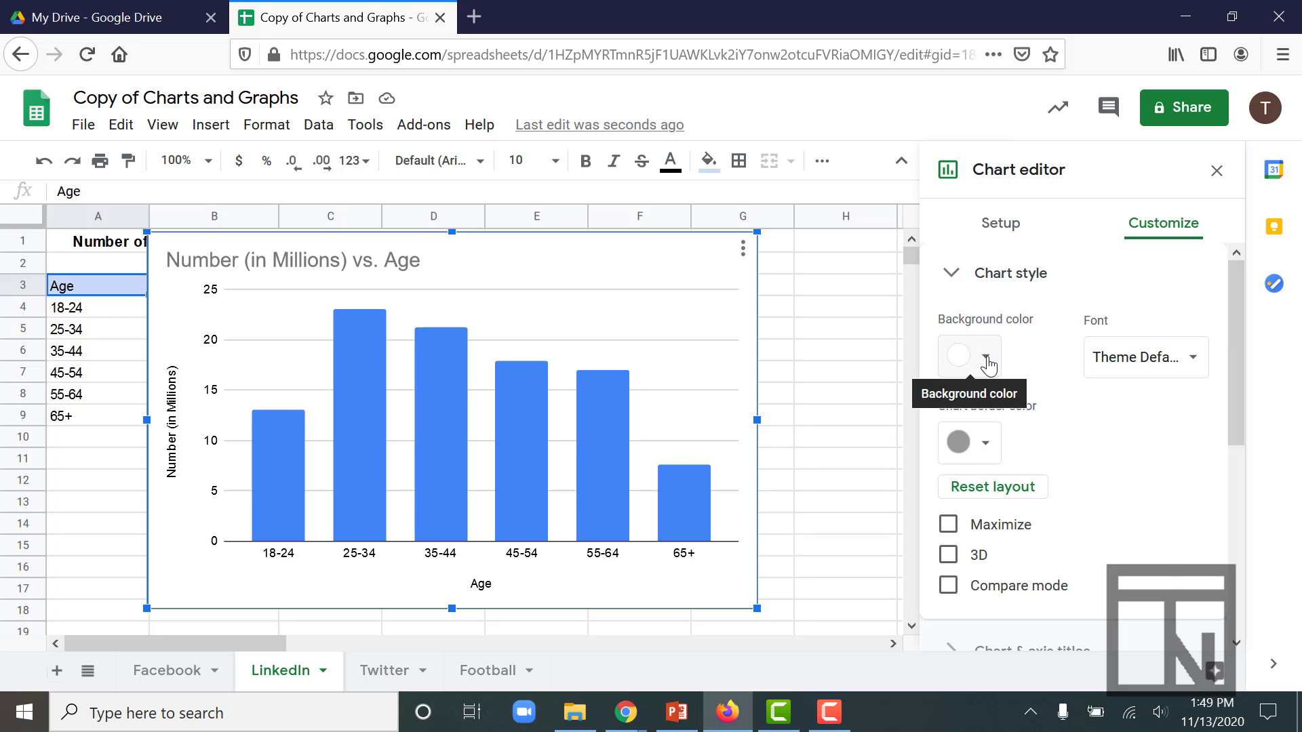
left_click(986, 361)
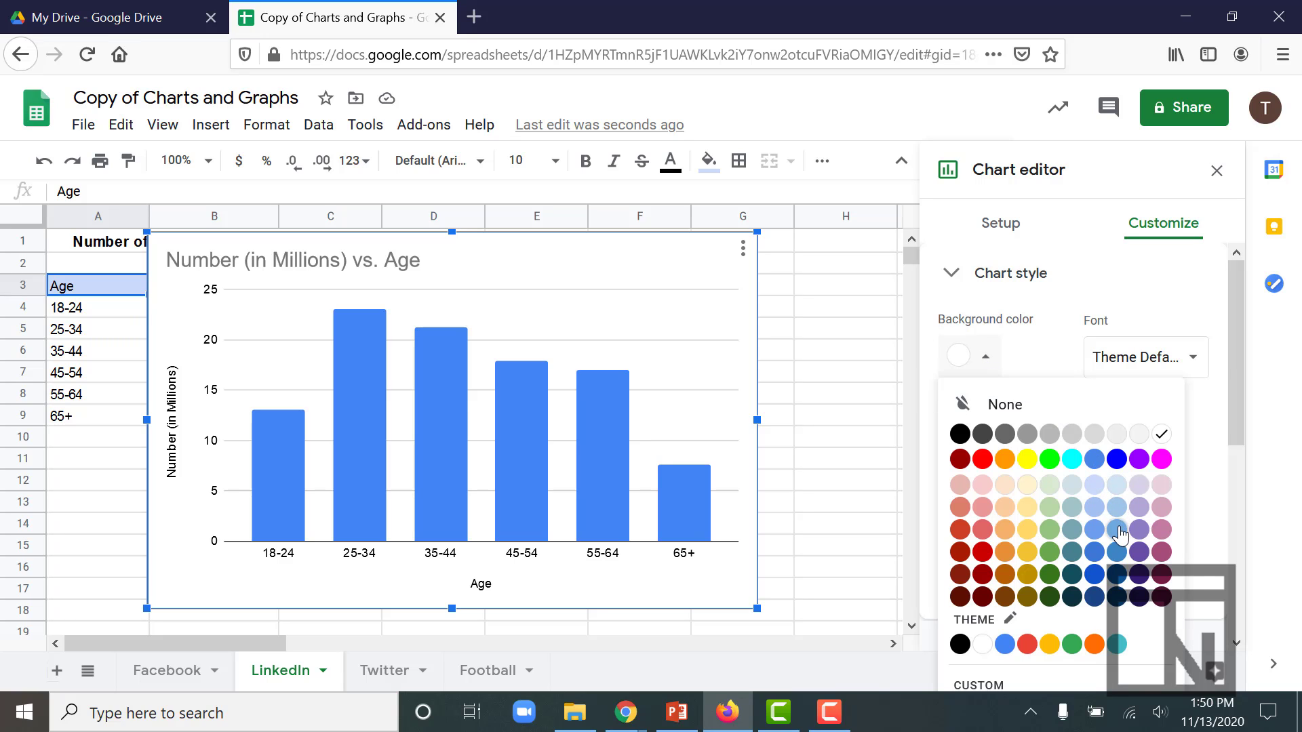
left_click(1120, 488)
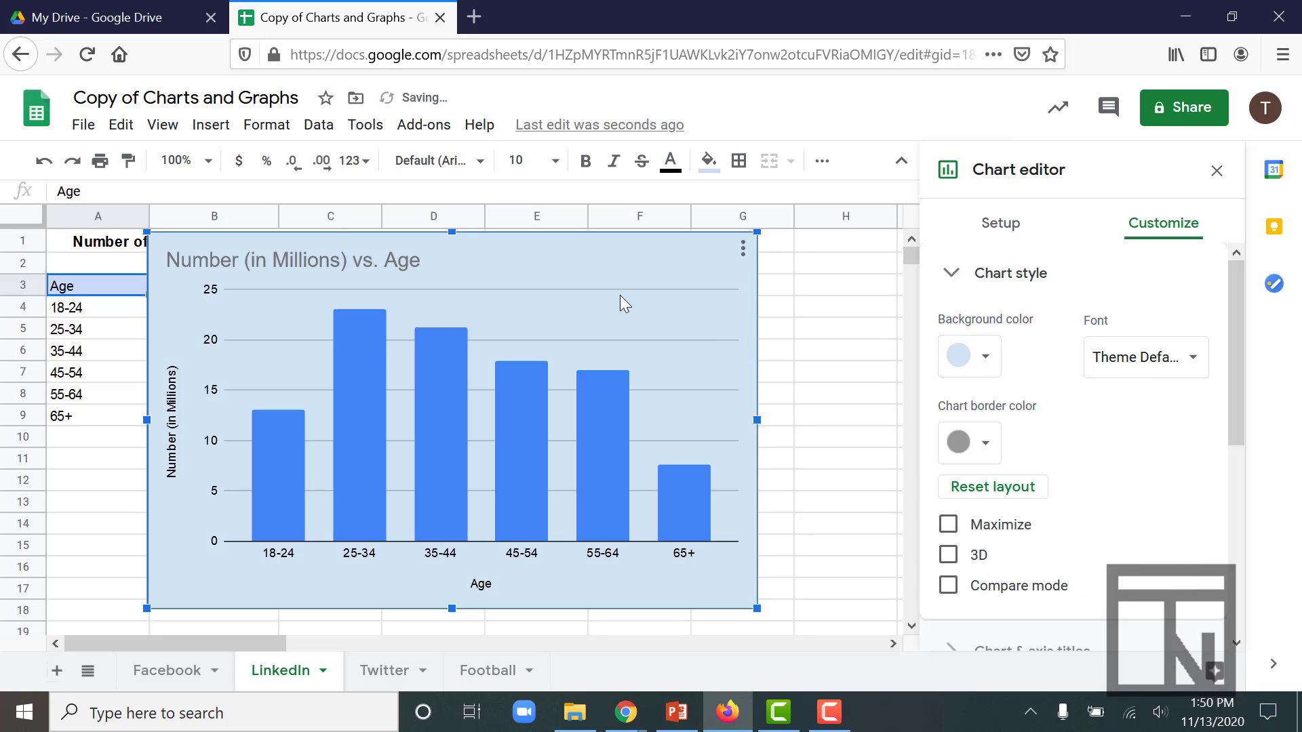
left_click(674, 478)
Color the Number (in Millions) series bars dark green
left_click(952, 274)
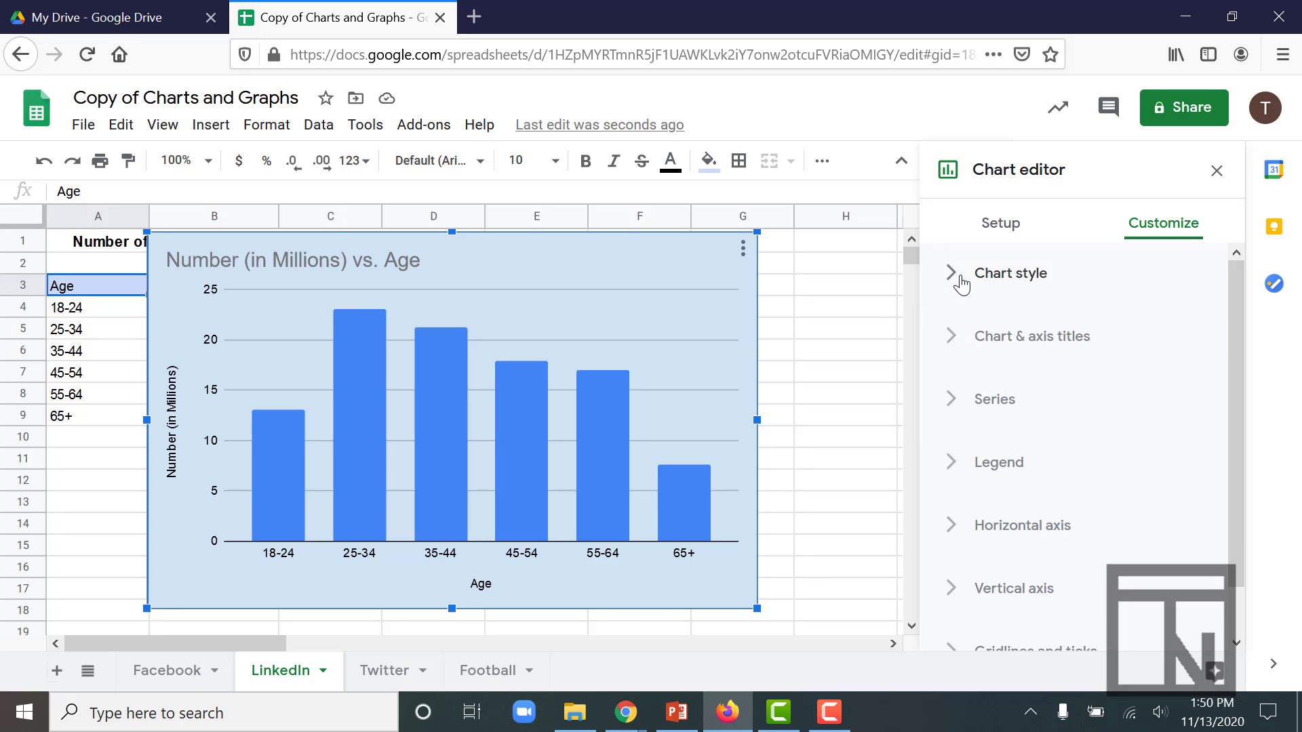
left_click(950, 415)
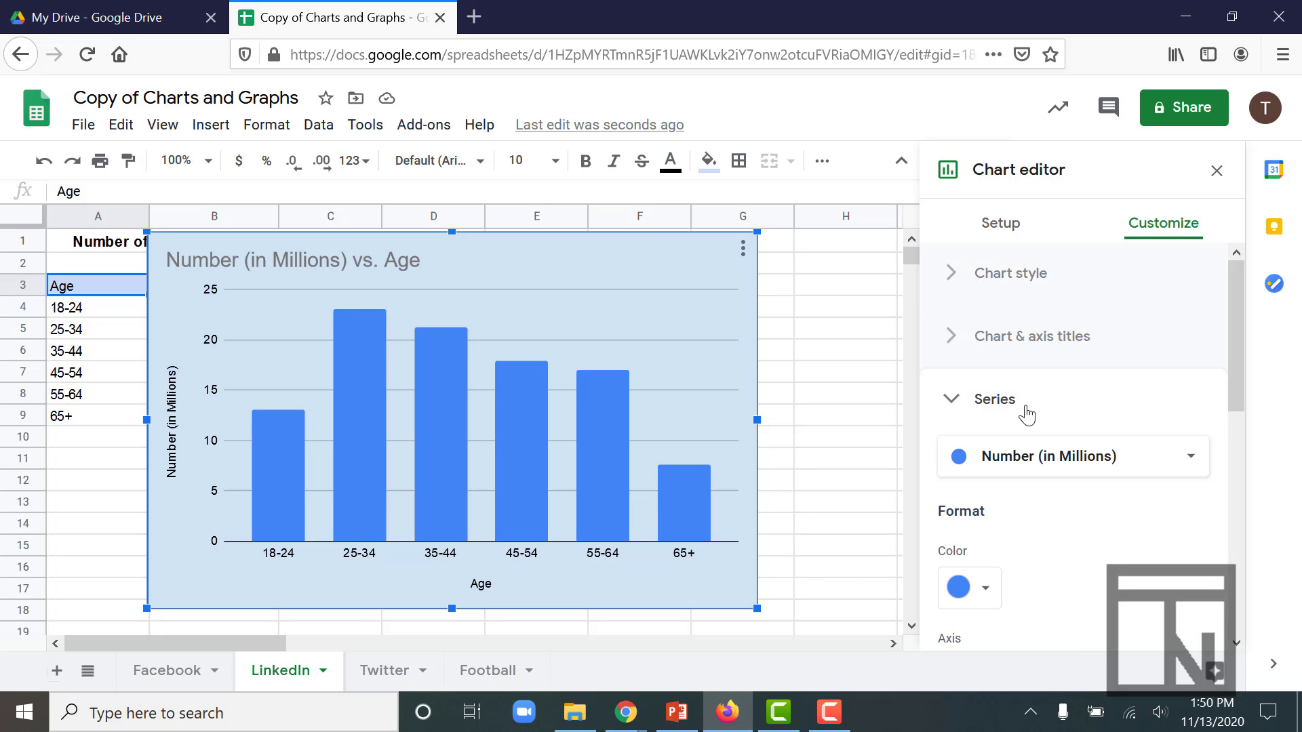
scroll(1023, 416, "down", 3)
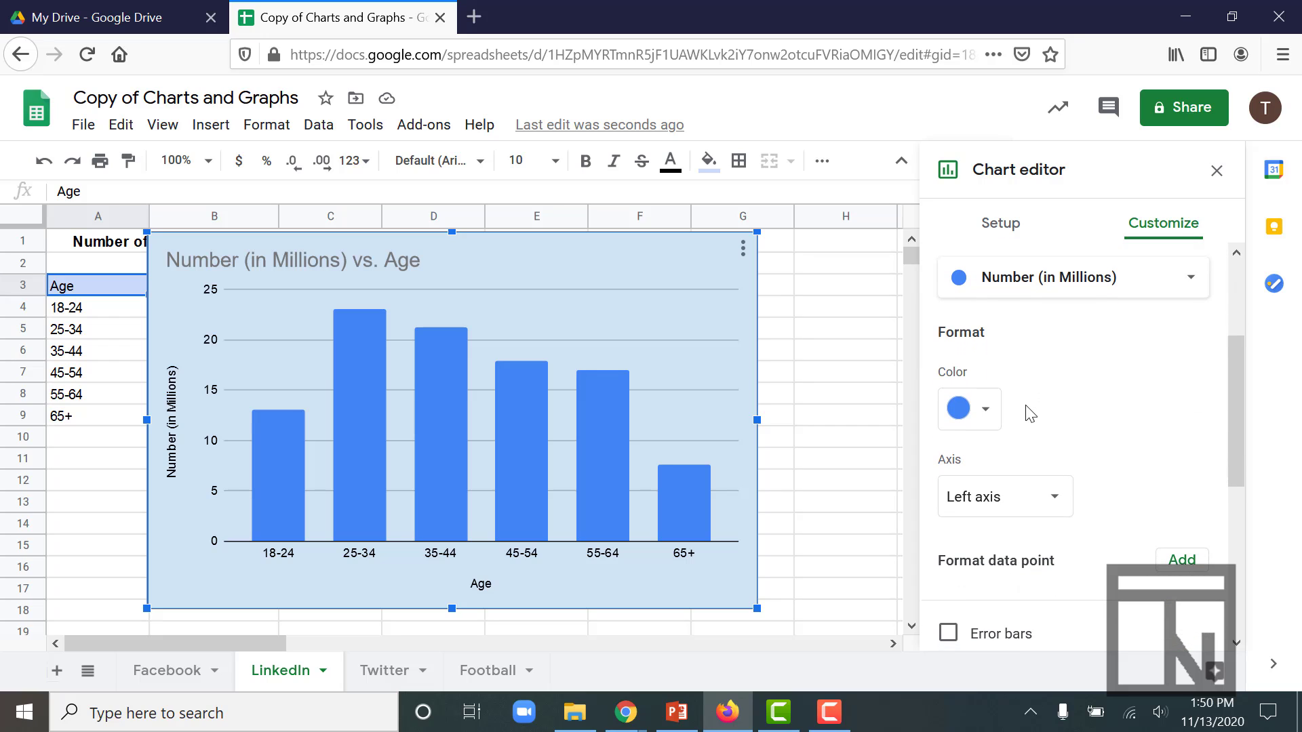
left_click(1055, 292)
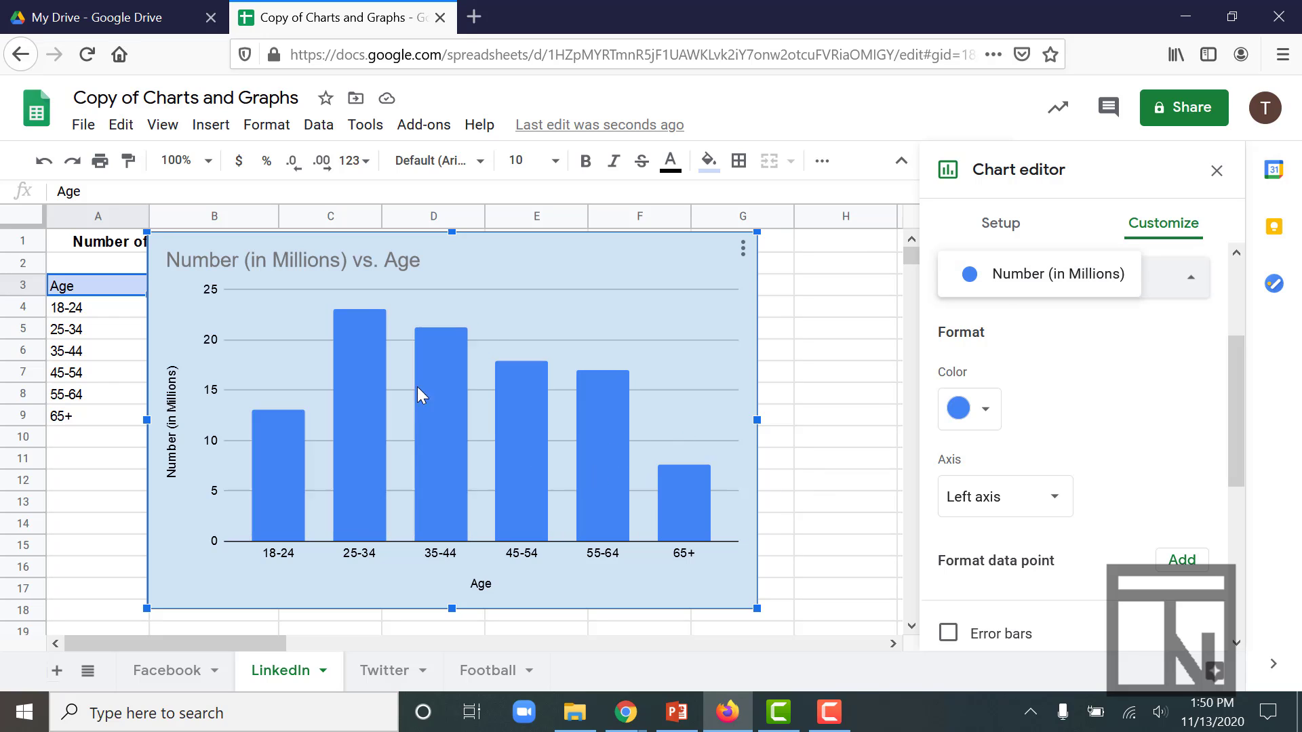
left_click(994, 284)
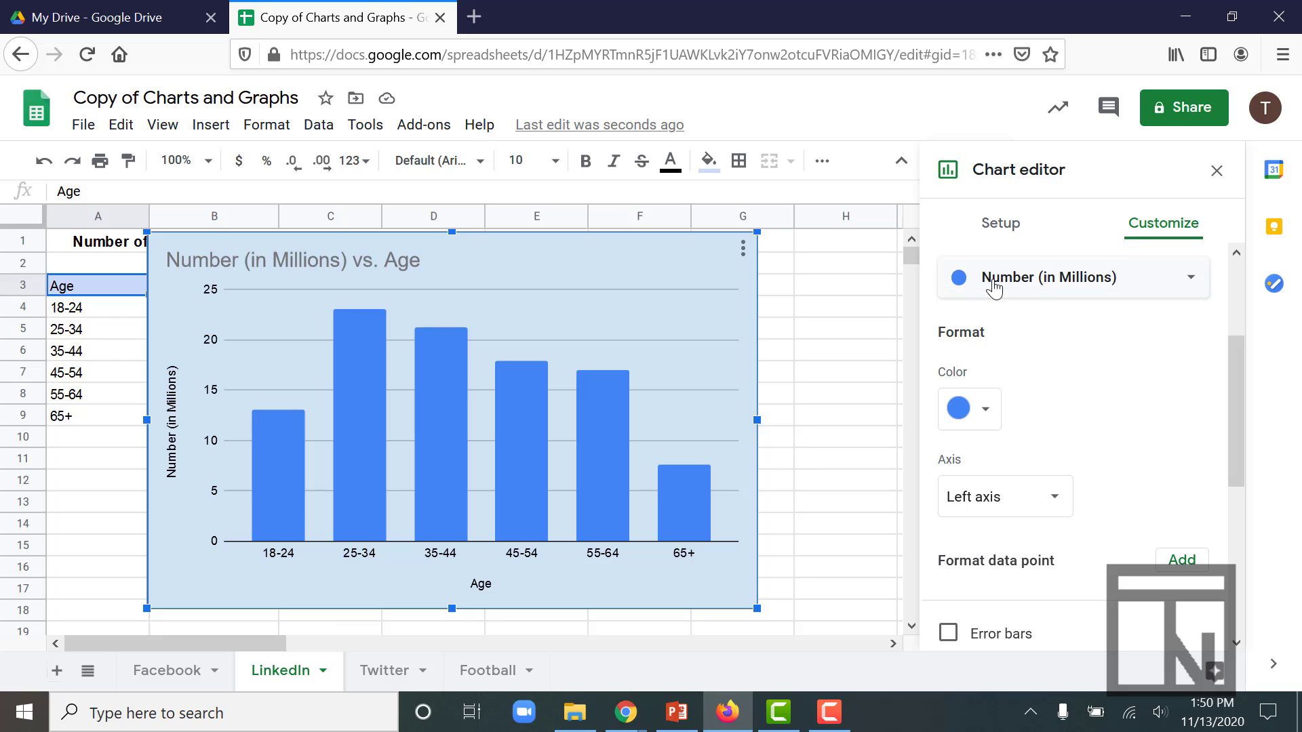
left_click(984, 414)
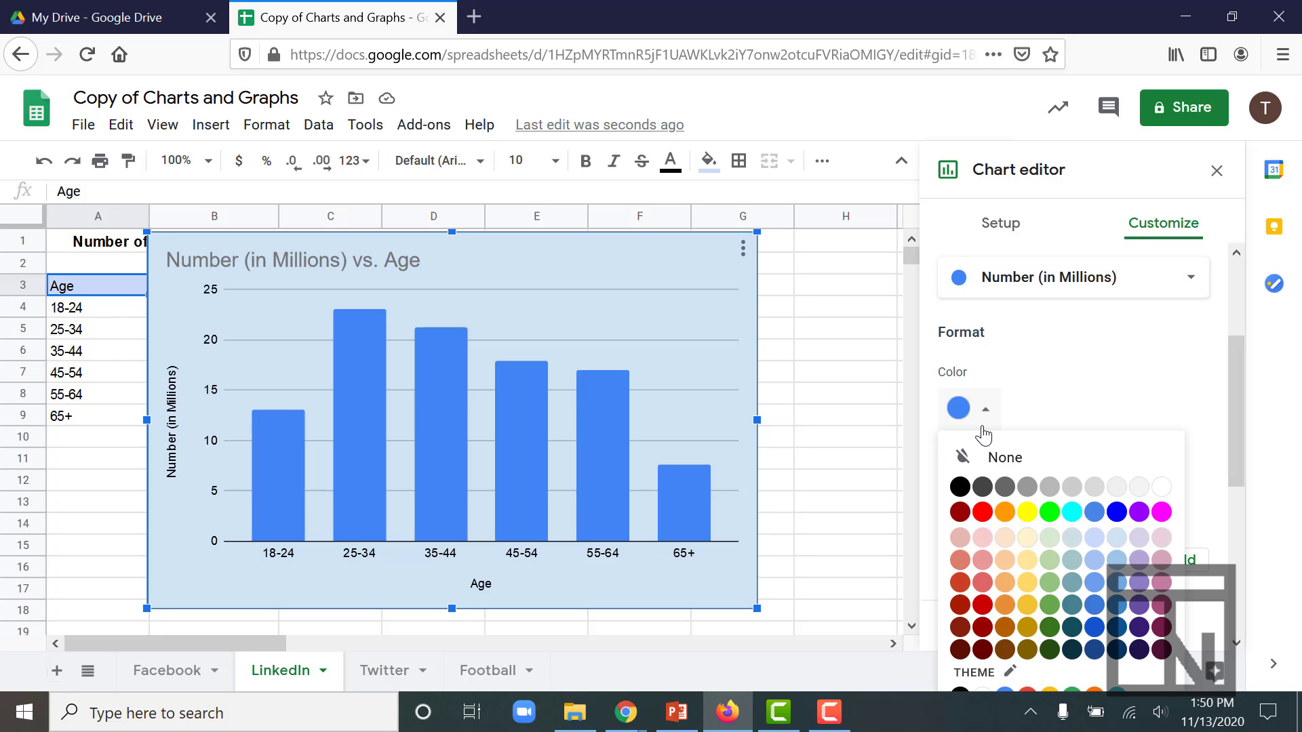
left_click(1050, 650)
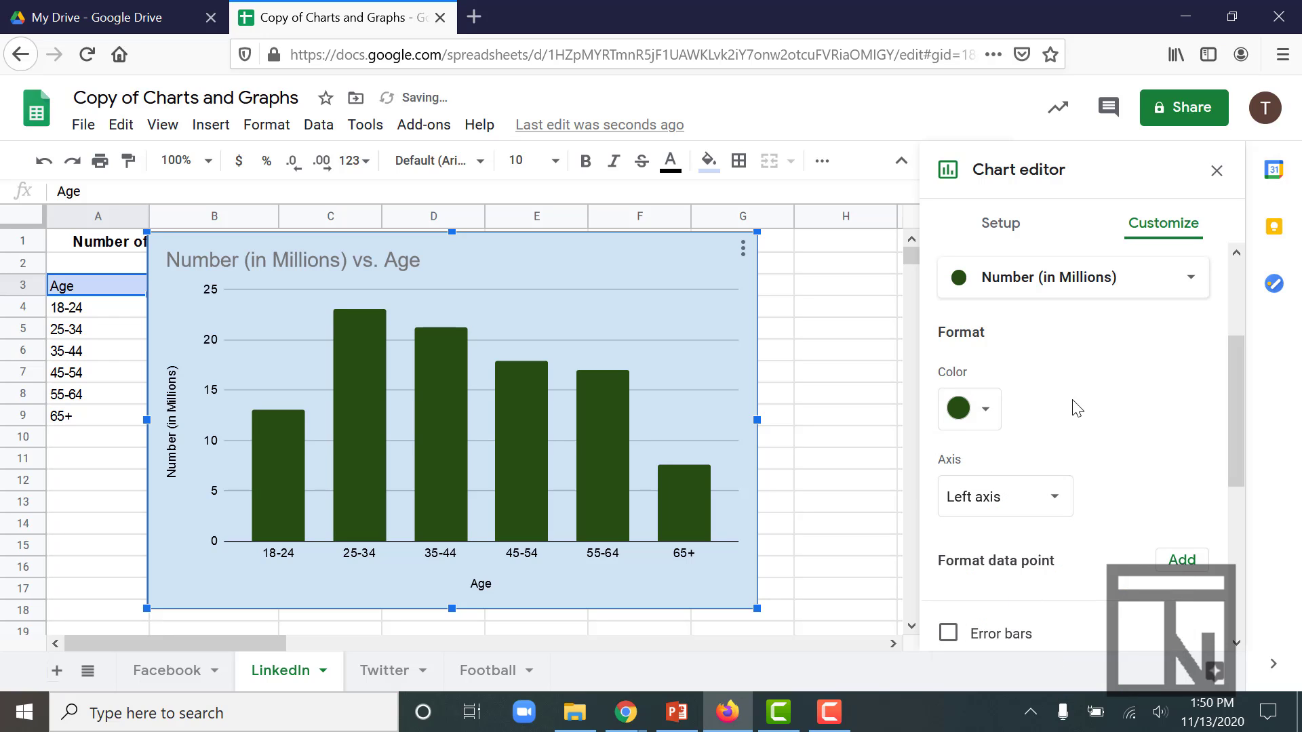
Set the legend position to None so the chart shows no legend
scroll(977, 341, "up", 3)
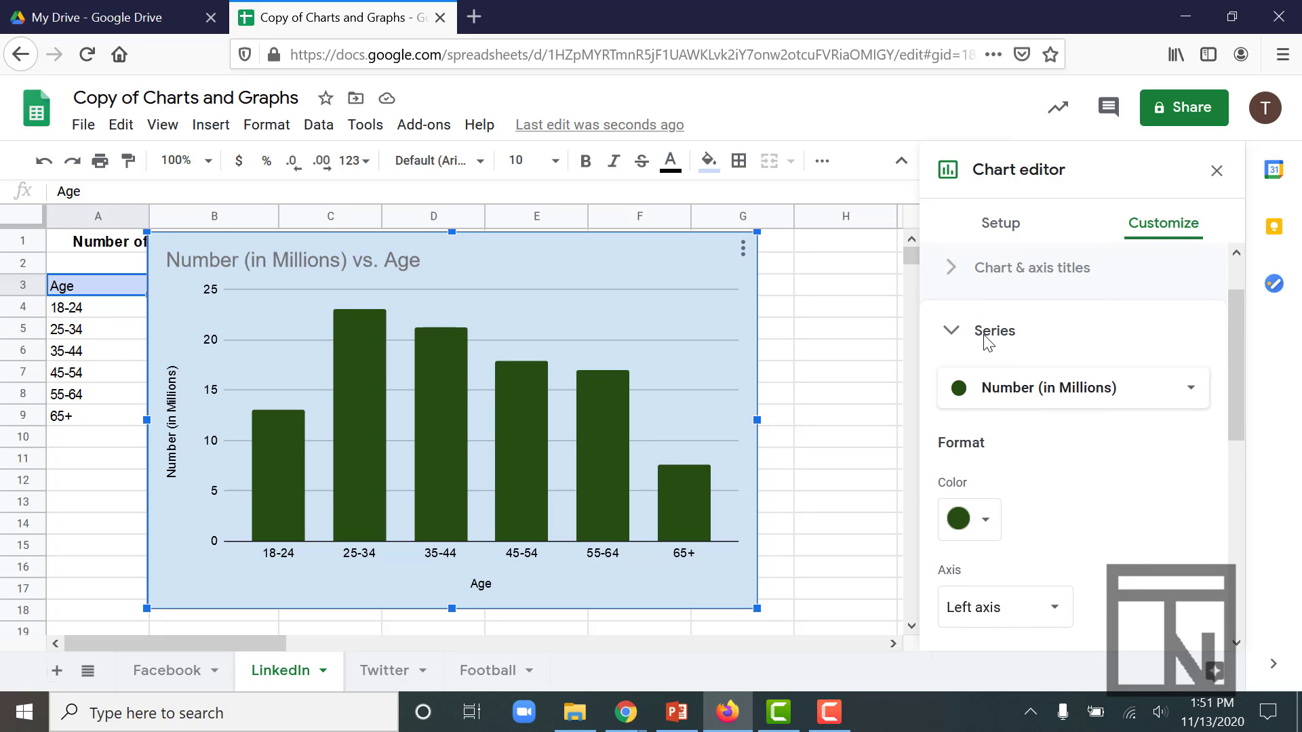
left_click(953, 332)
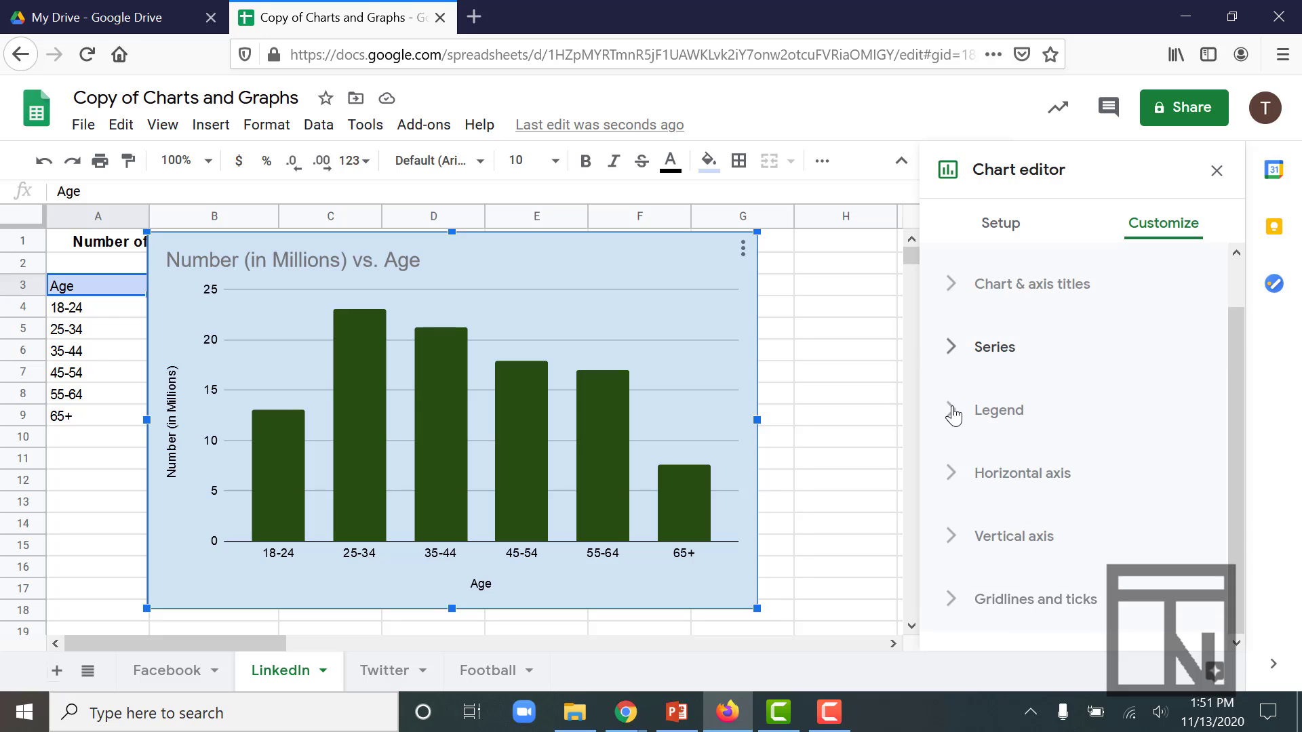
left_click(953, 415)
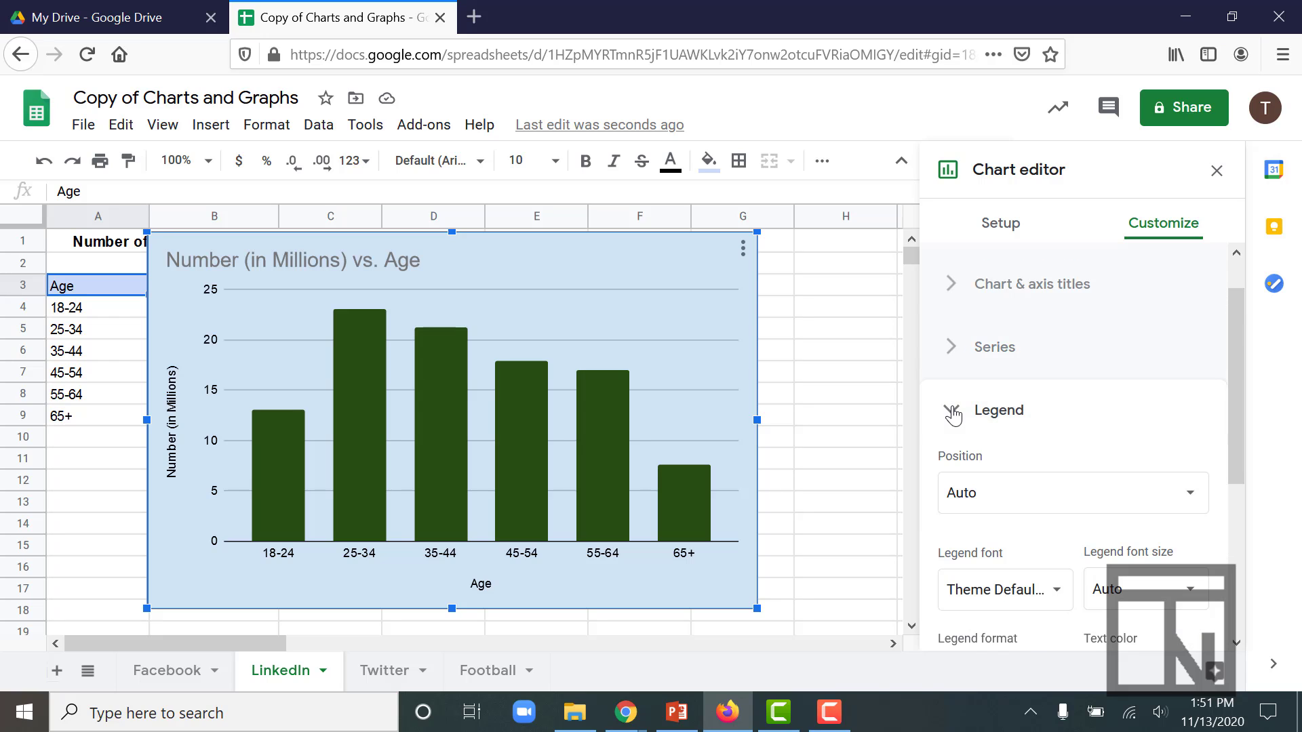
left_click(994, 487)
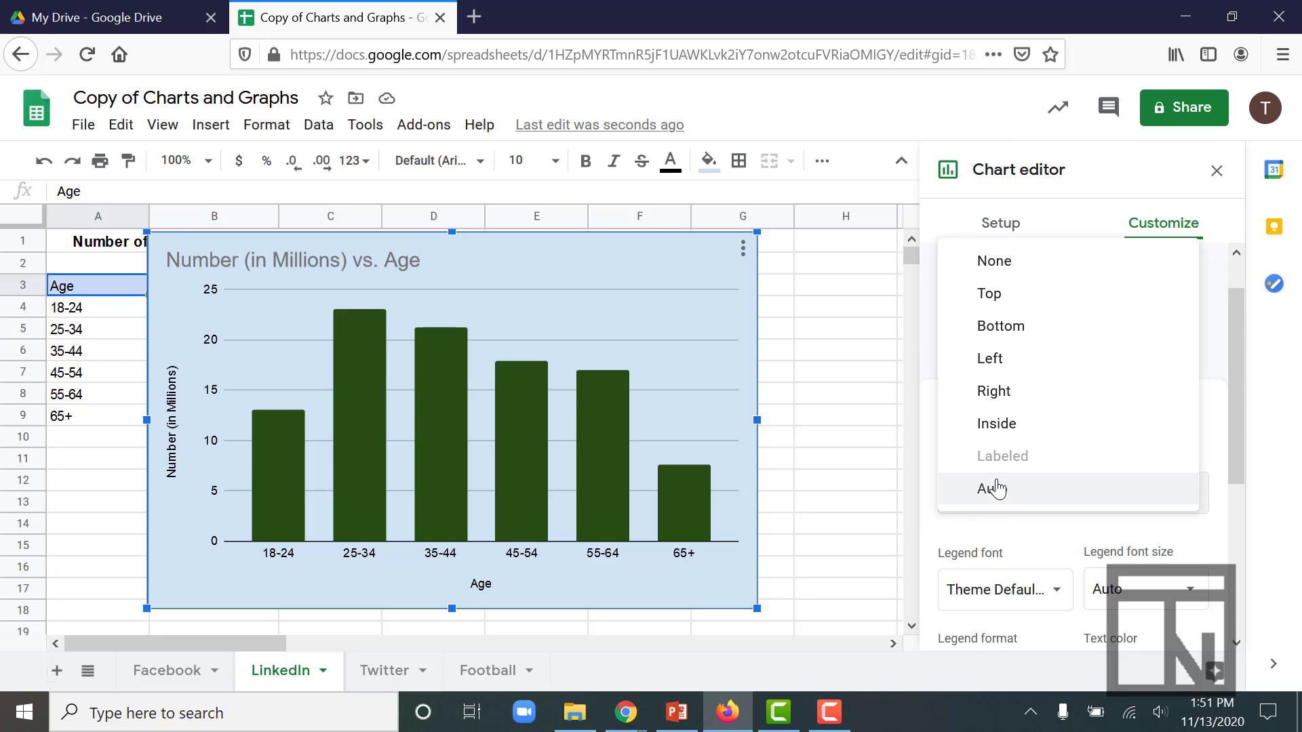
left_click(988, 318)
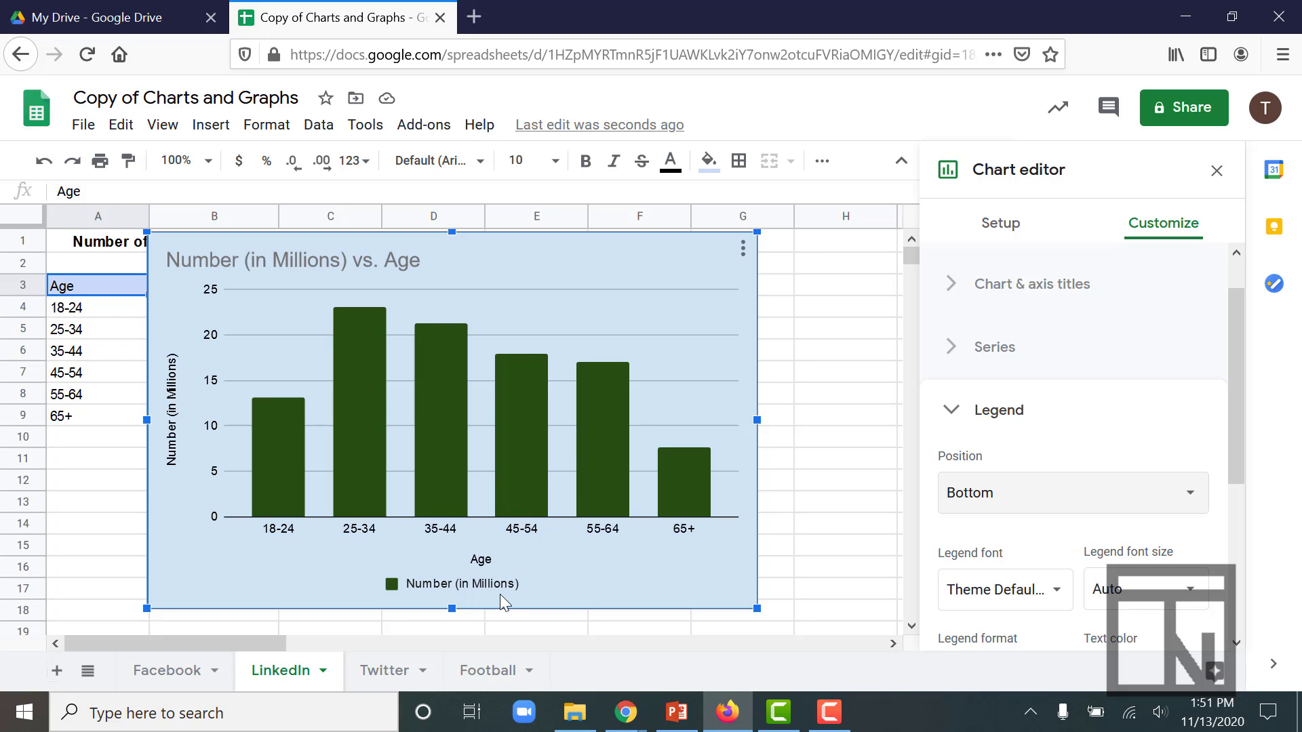
left_click(1052, 500)
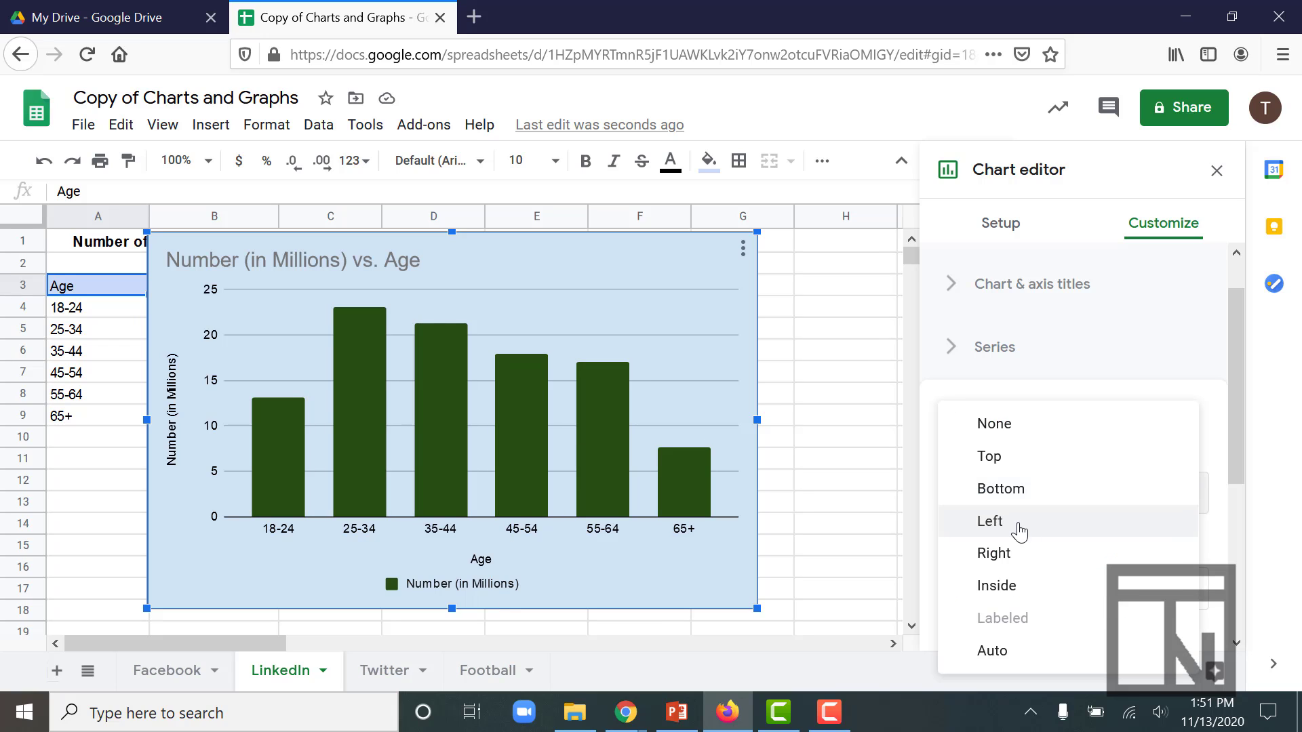
left_click(1000, 427)
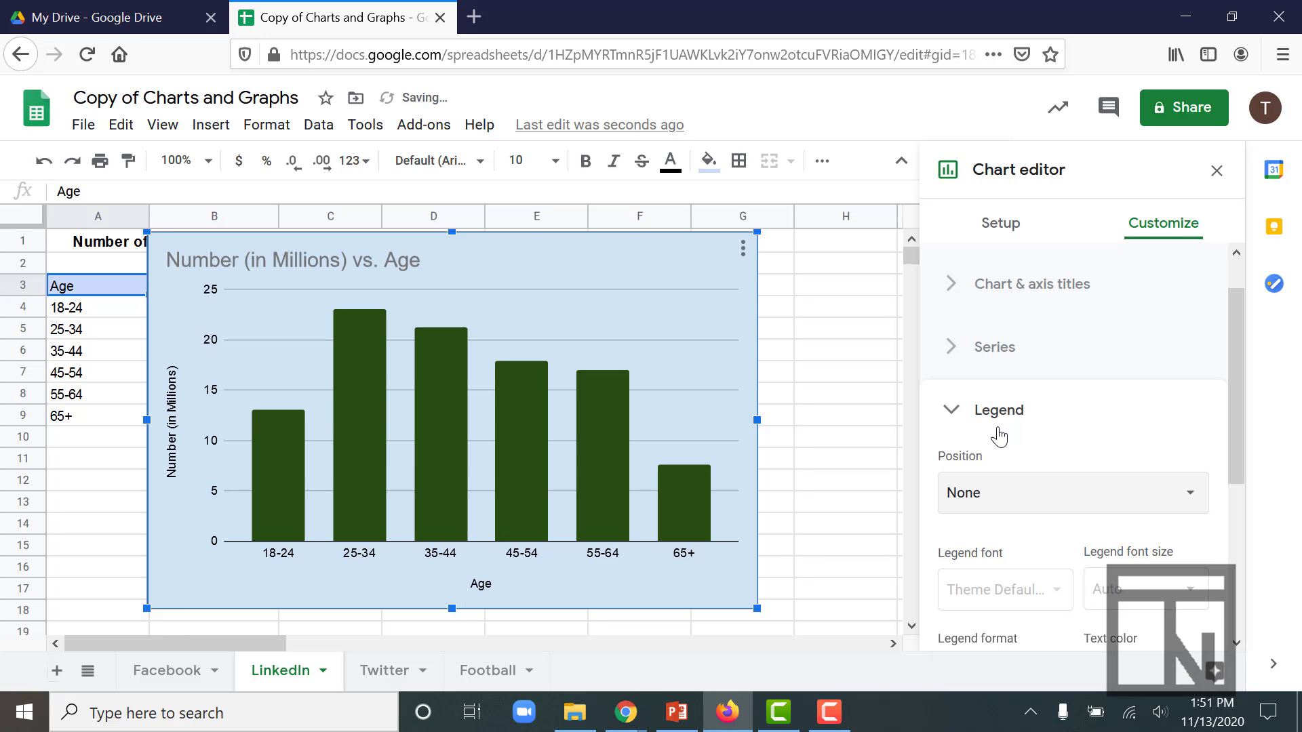
left_click(1028, 461)
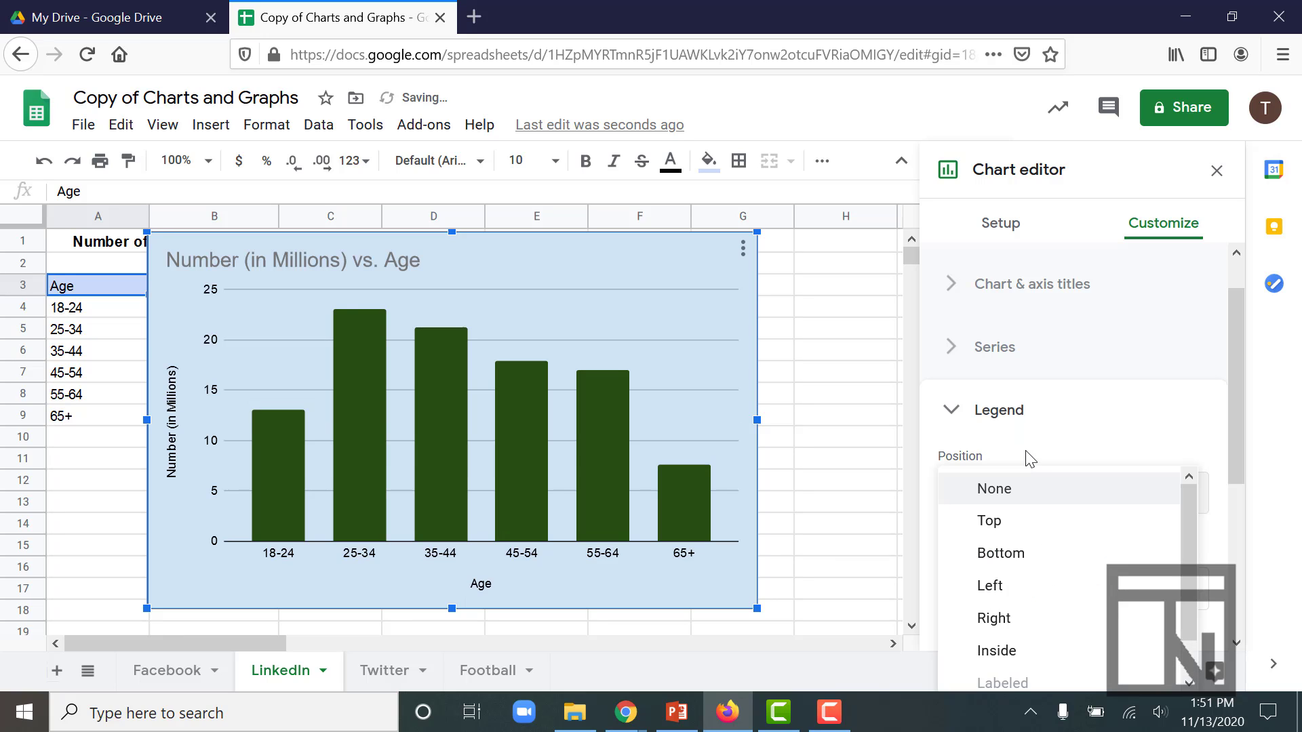
left_click(1027, 461)
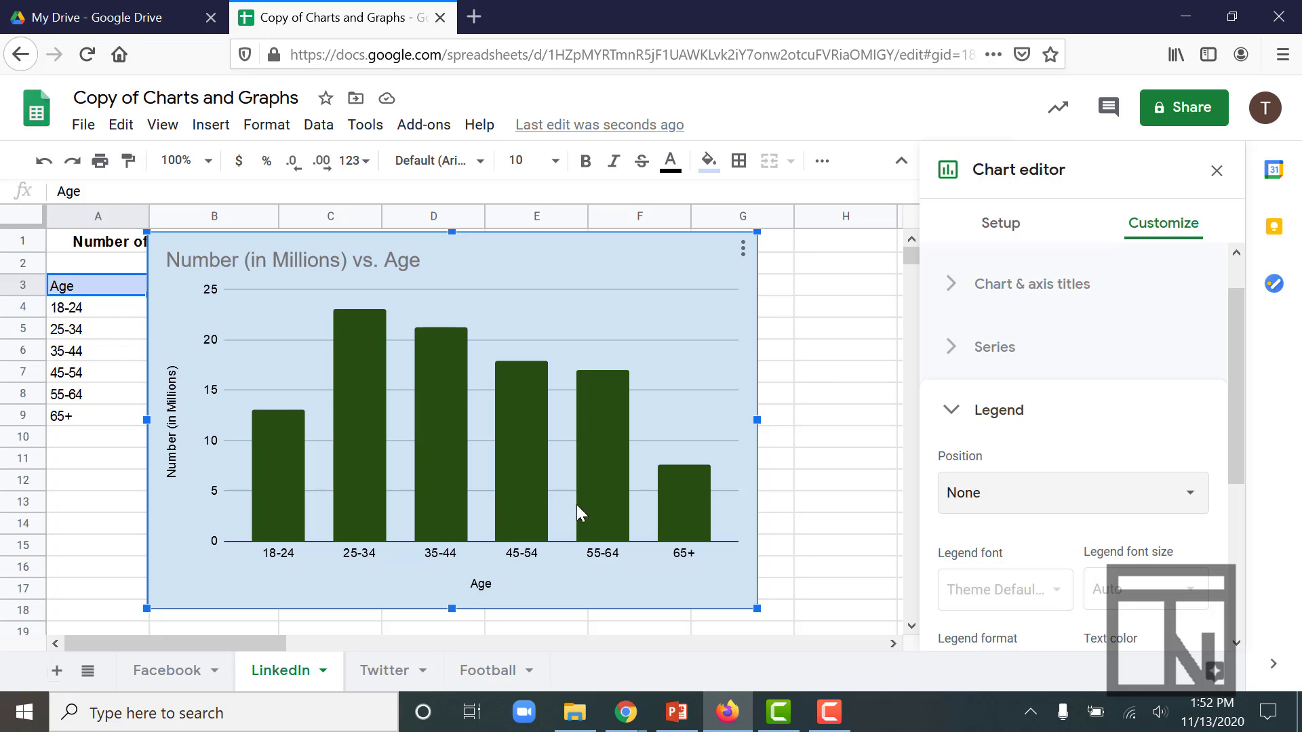
Set the horizontal axis Slant labels option to 60°
left_click(943, 424)
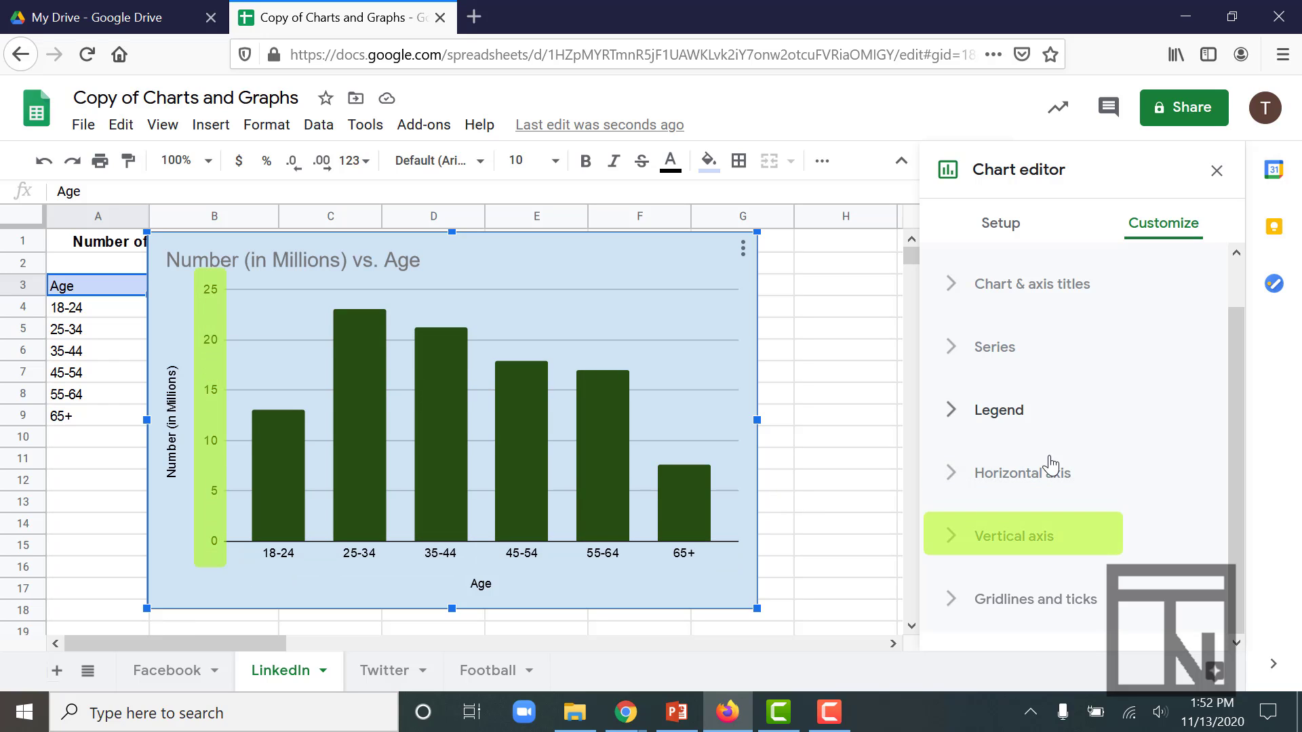
left_click(954, 476)
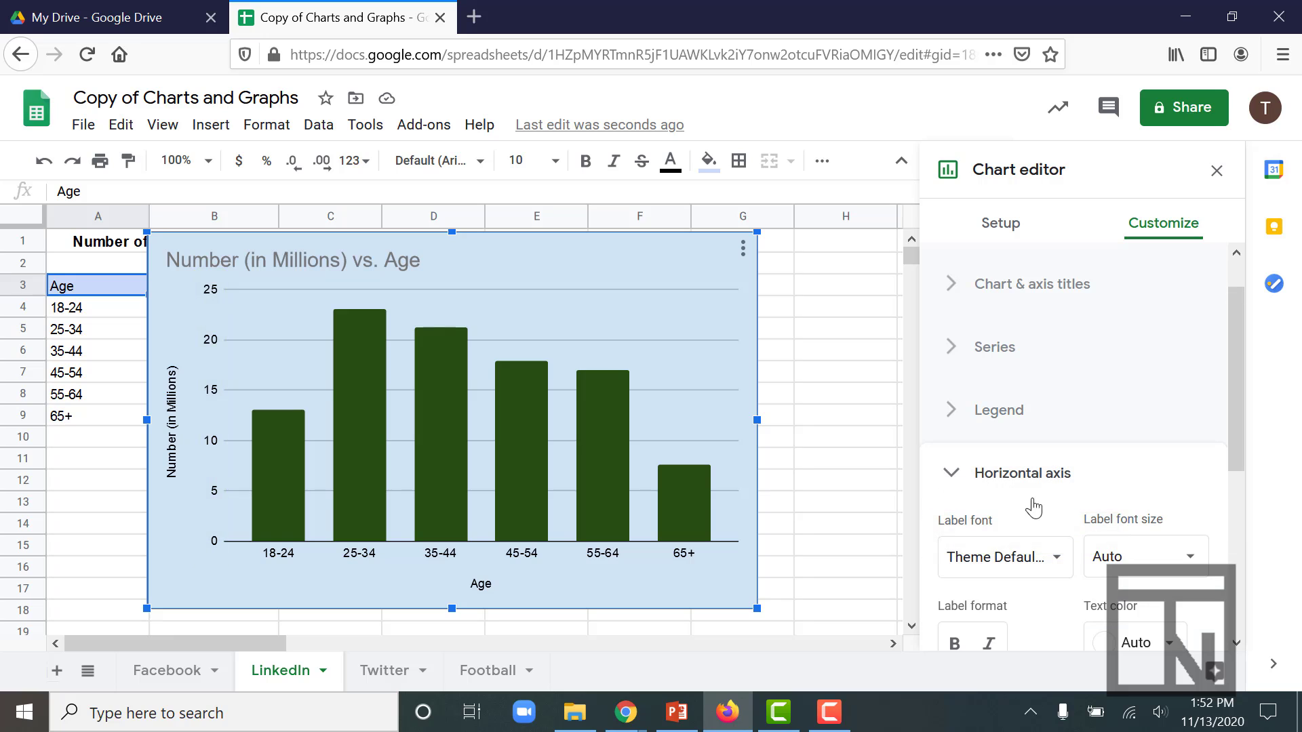
scroll(1047, 513, "down", 4)
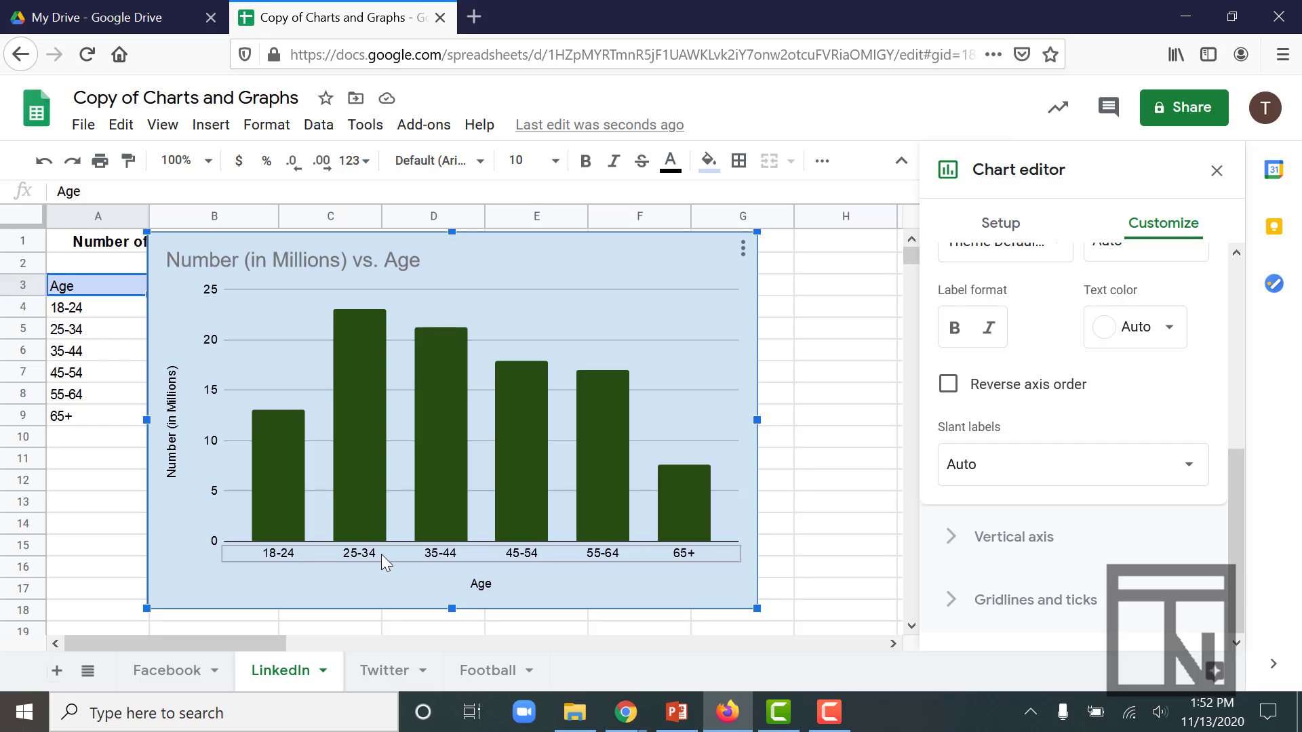
left_click(1013, 459)
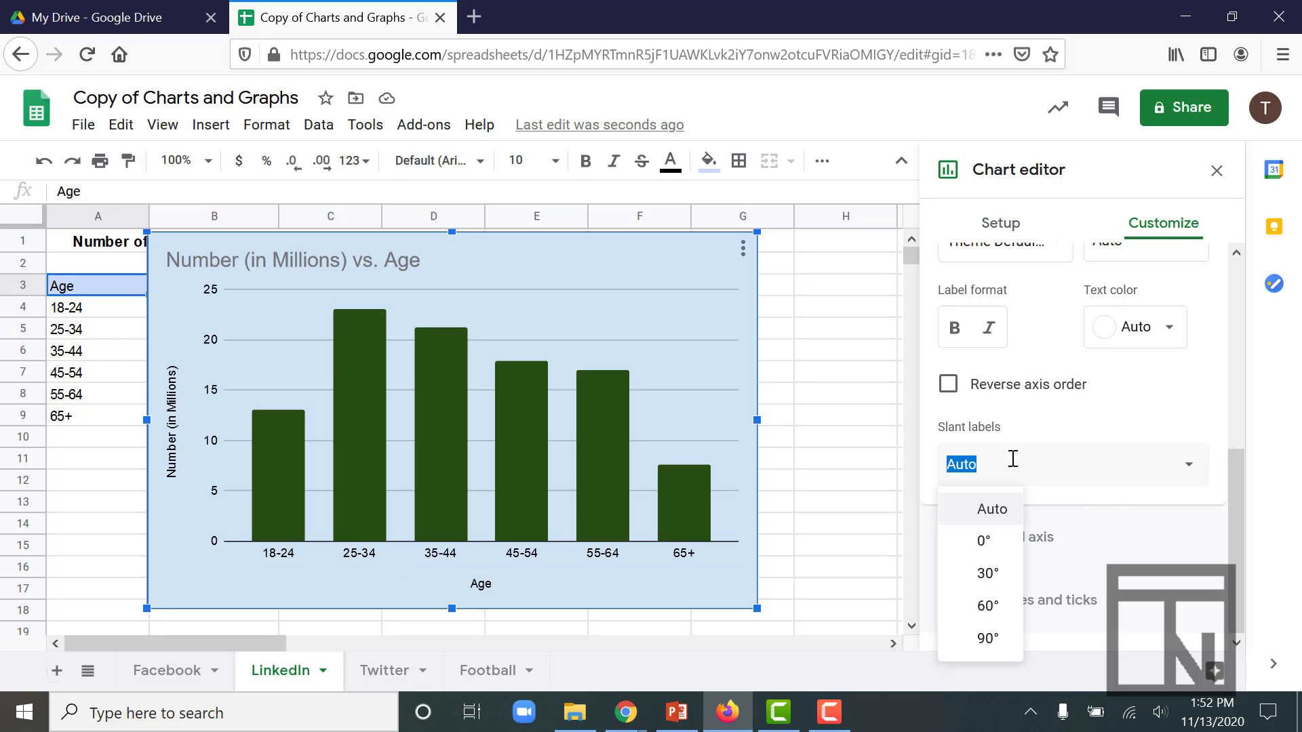
left_click(976, 607)
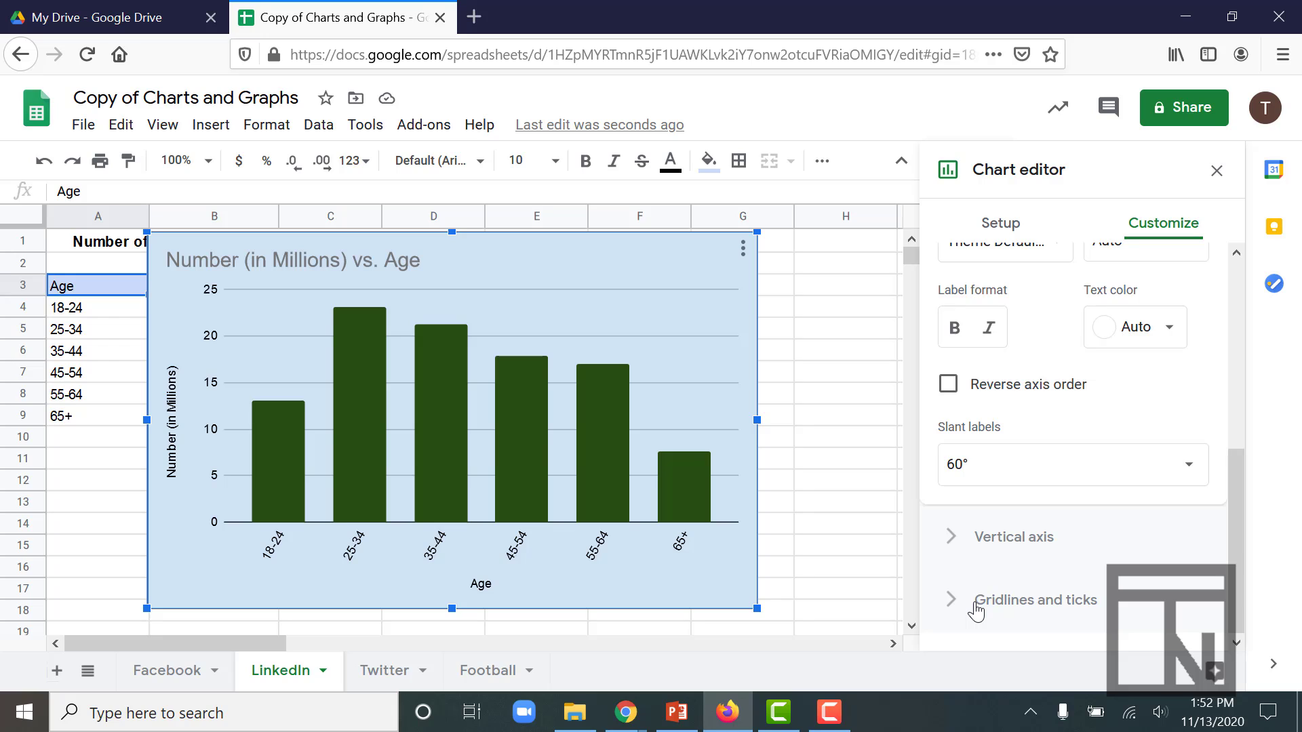
Close the chart editor and drag the chart right so column B's Number (in Millions) data shows
left_click(1217, 170)
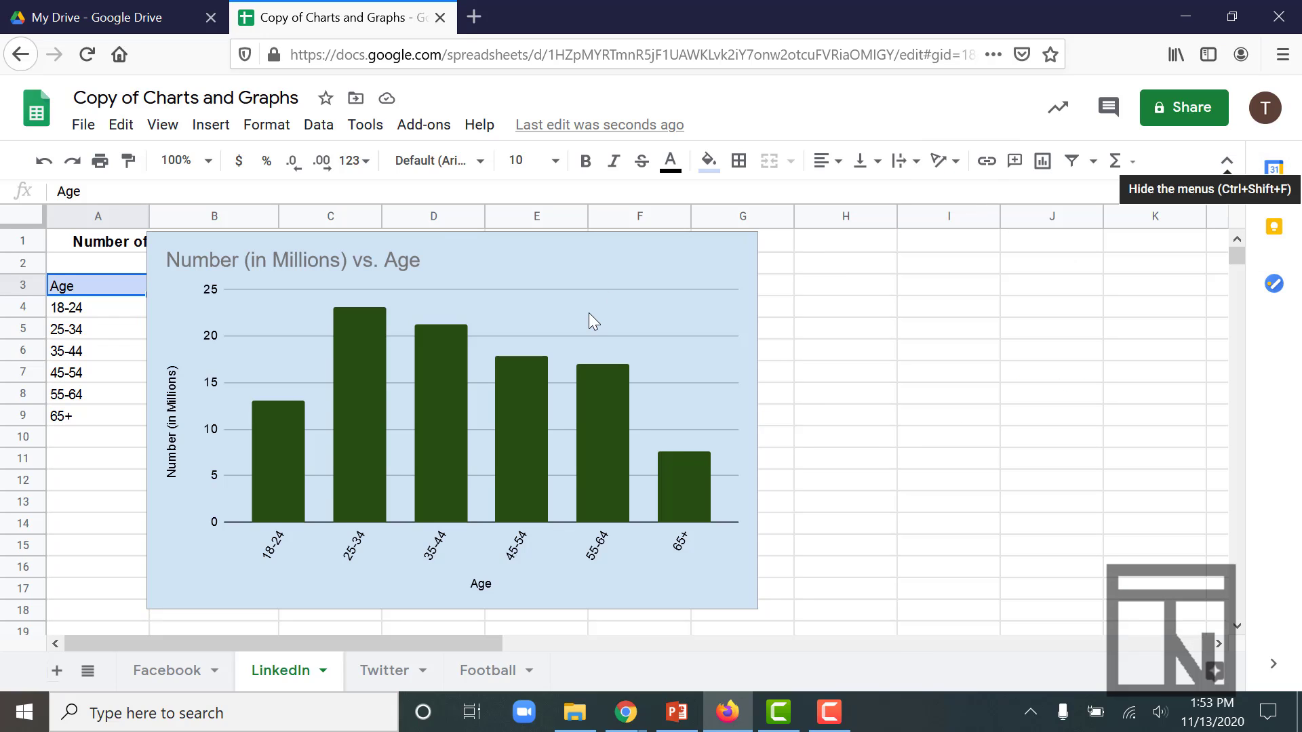
left_click(509, 276)
left_click_drag(509, 276, 684, 310)
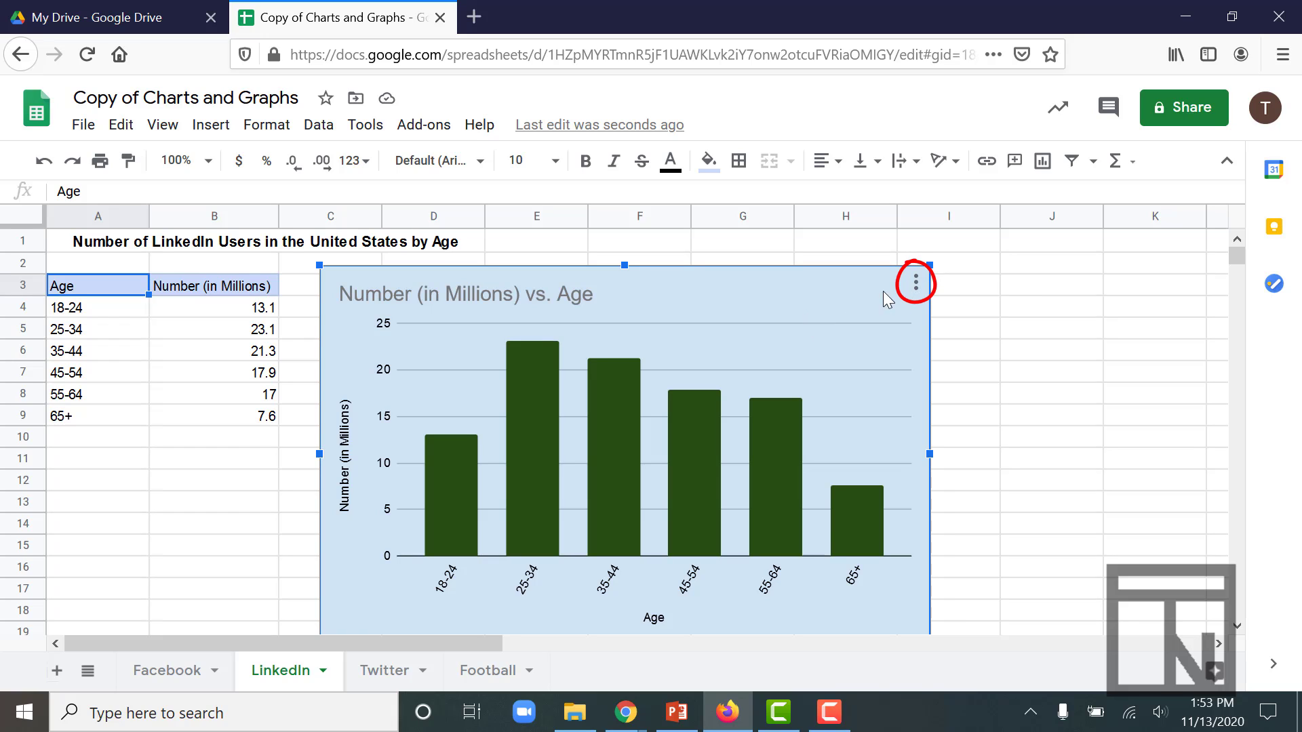
Move the chart to its own sheet and rename the Chart1 tab to LinkedInChart
left_click(915, 282)
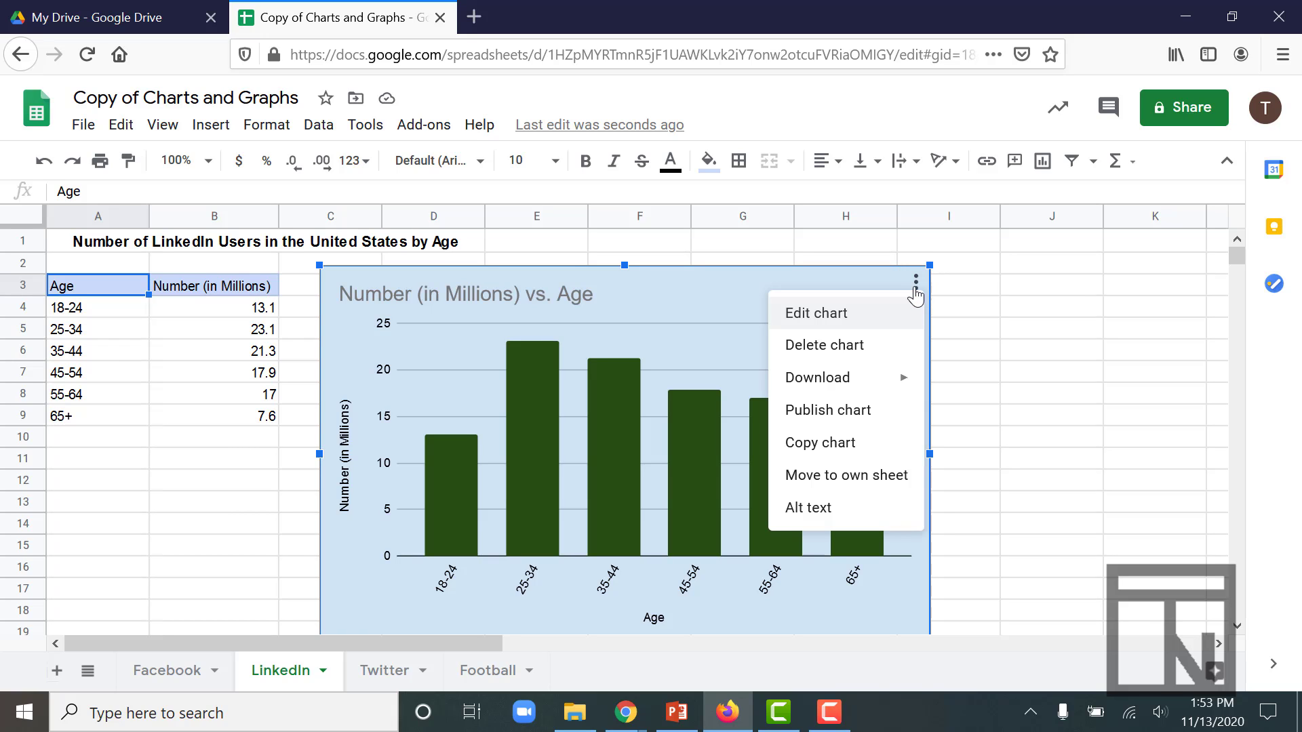
left_click(853, 476)
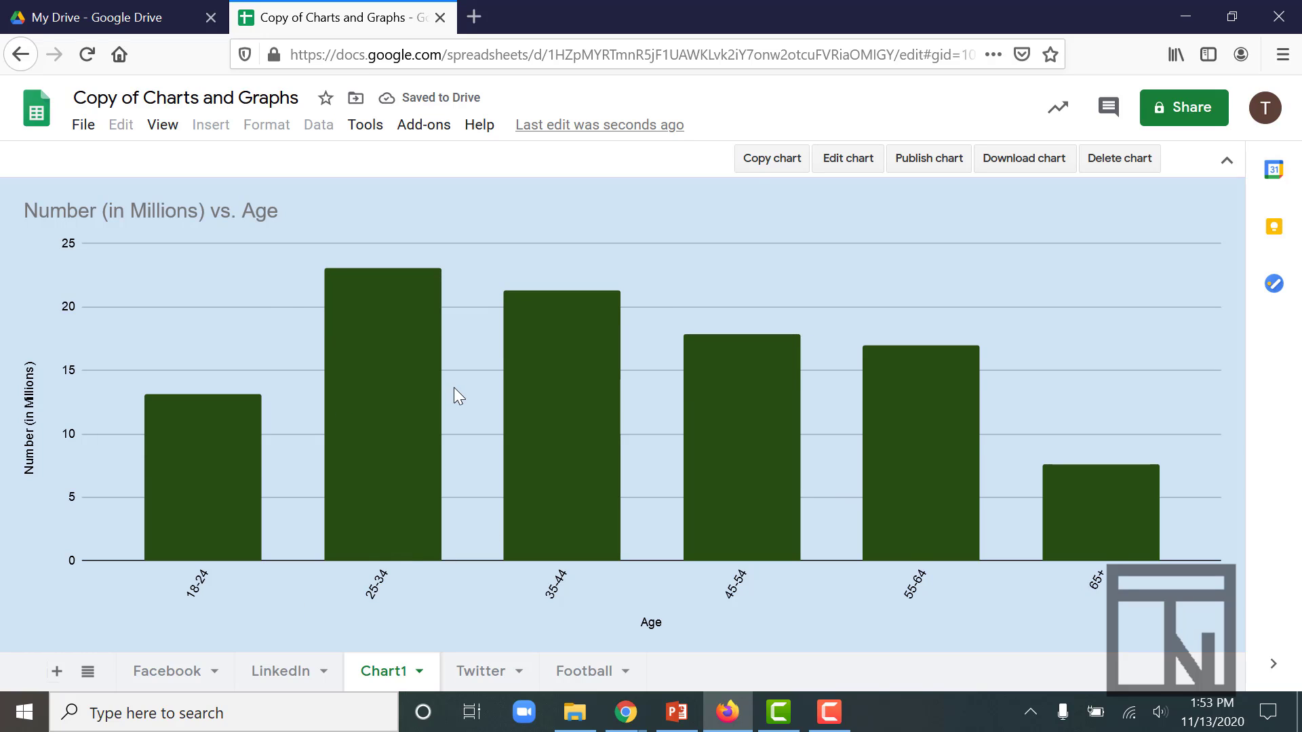
left_click(420, 672)
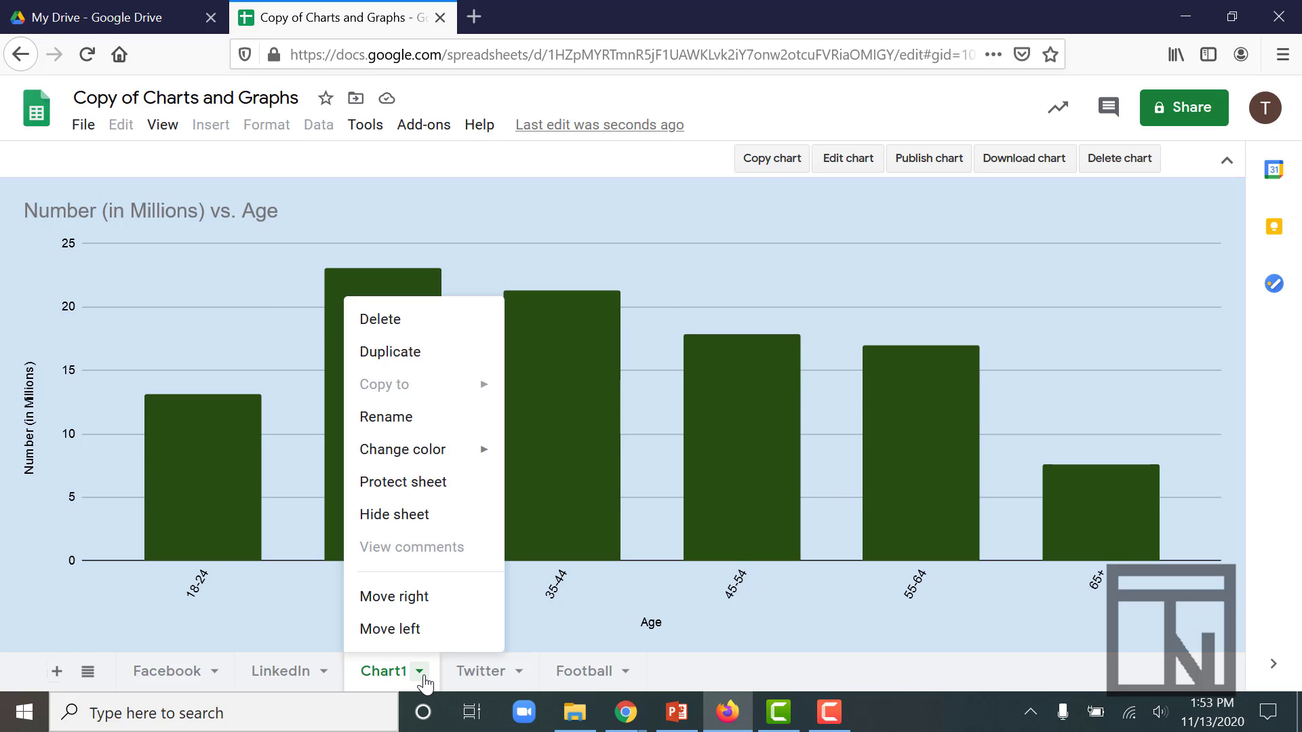
left_click(398, 427)
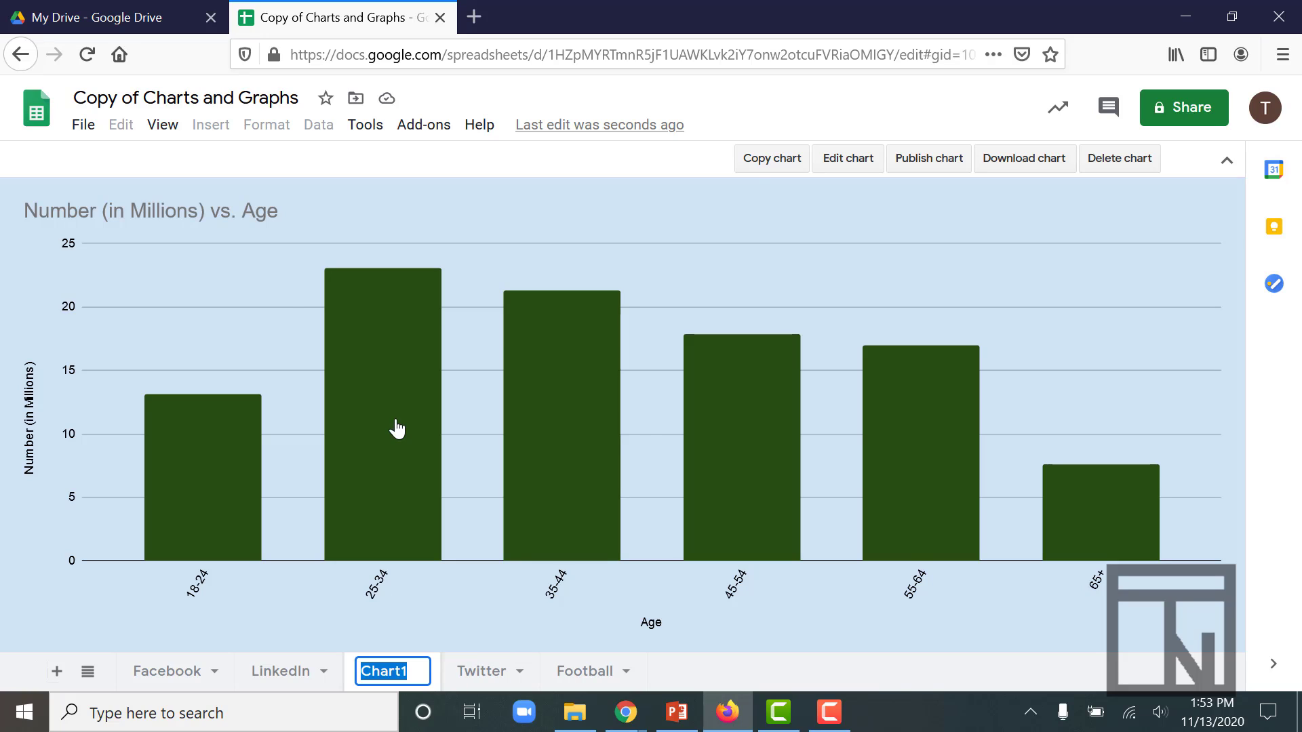
type("LinkedInChart")
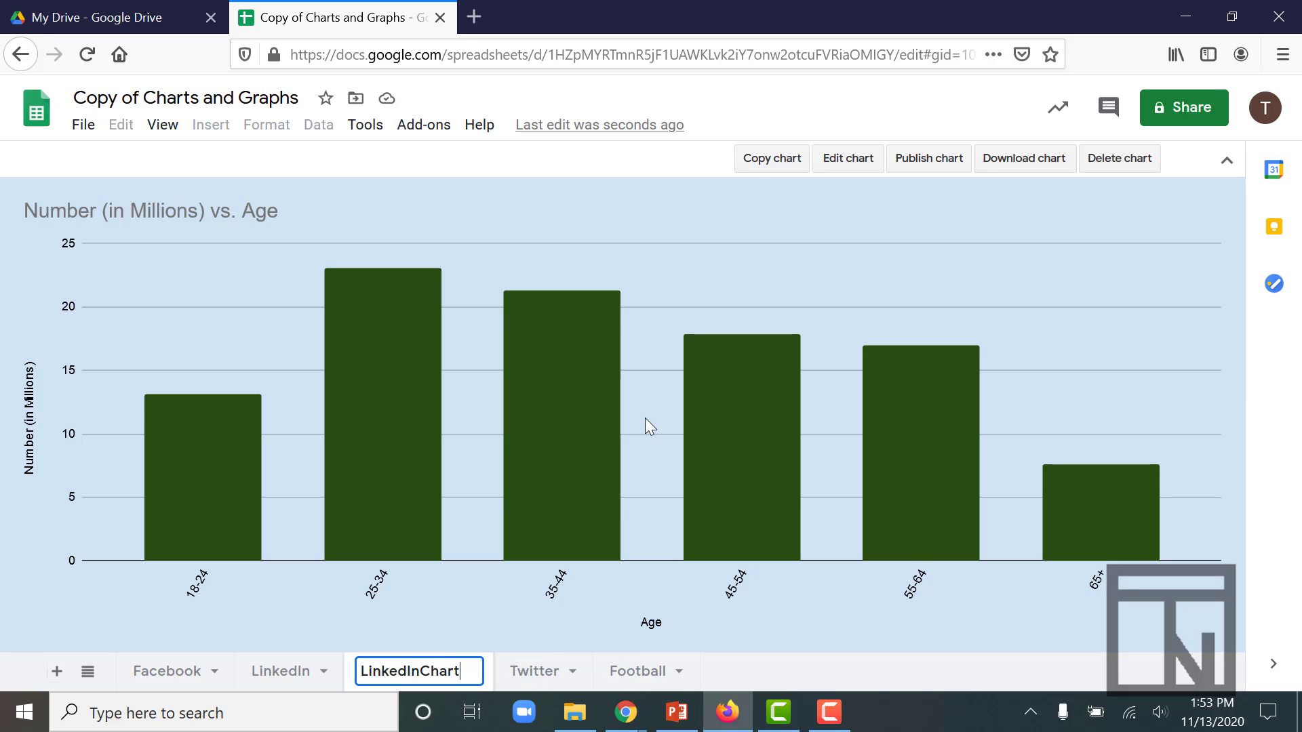
key("Return")
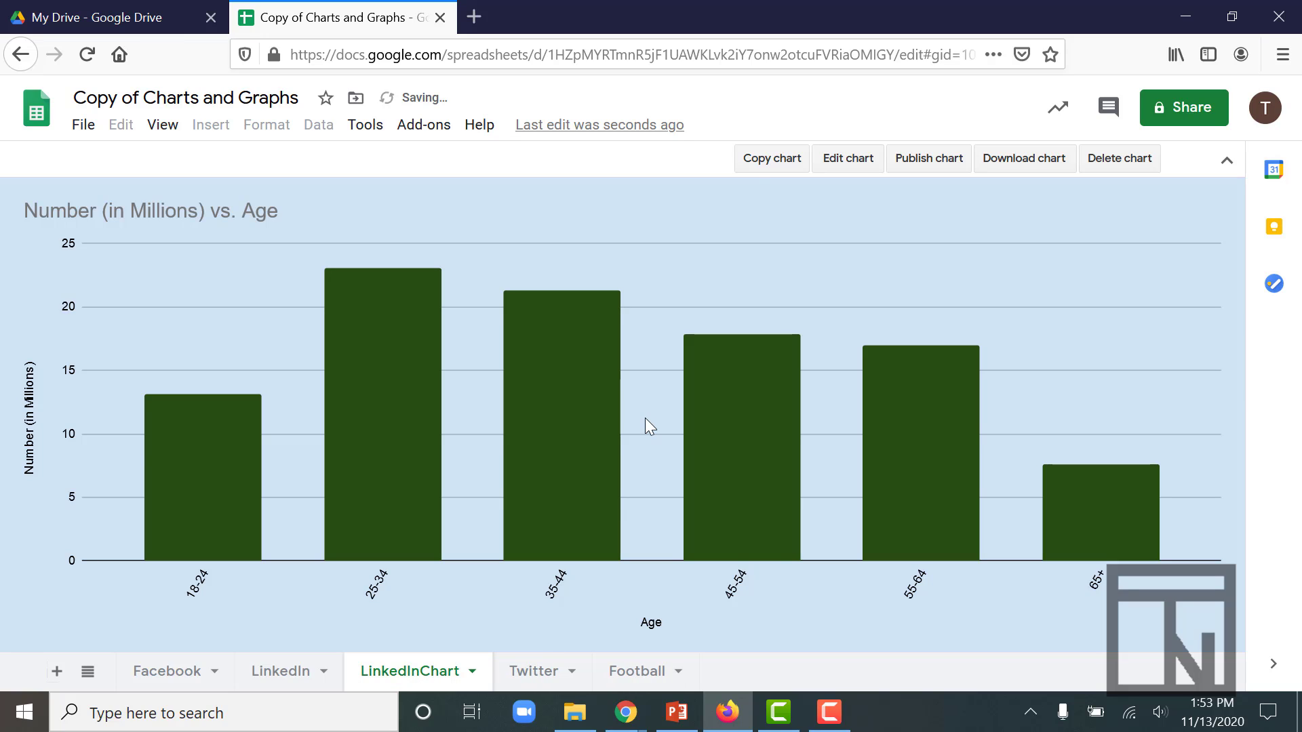
left_click(285, 670)
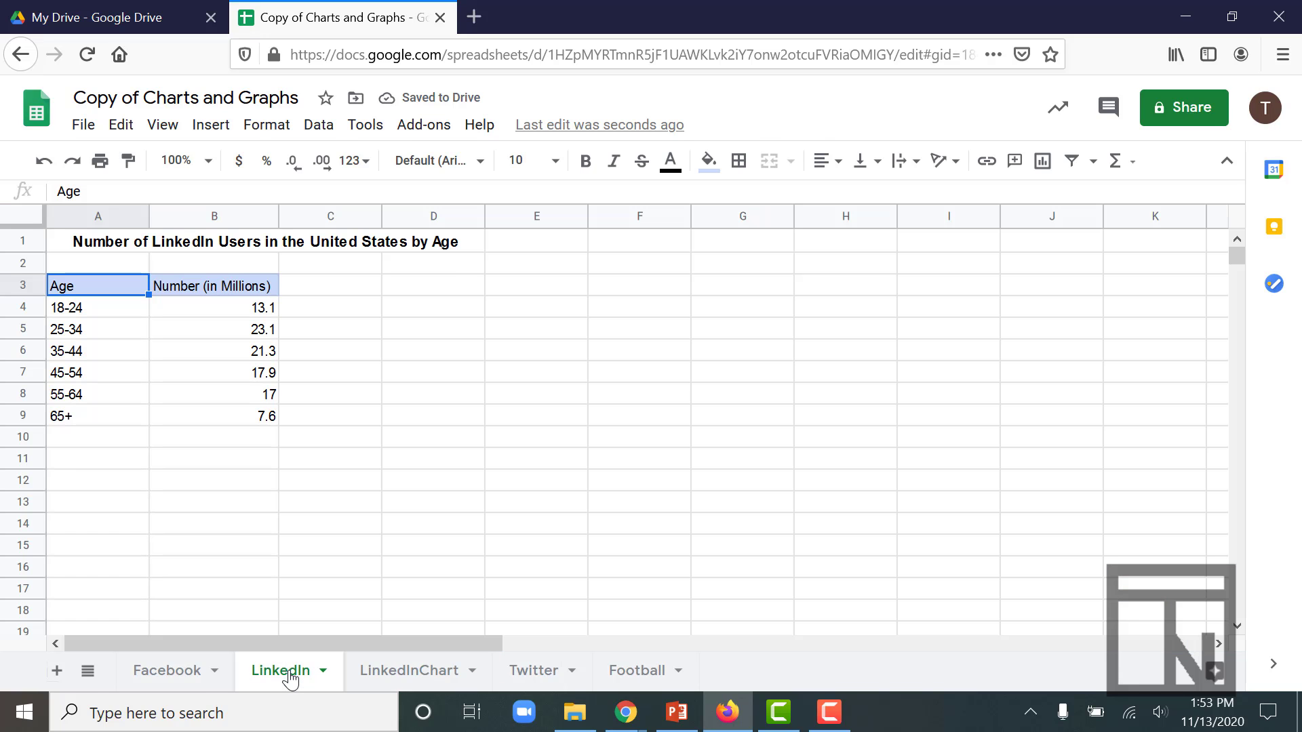
left_click(393, 673)
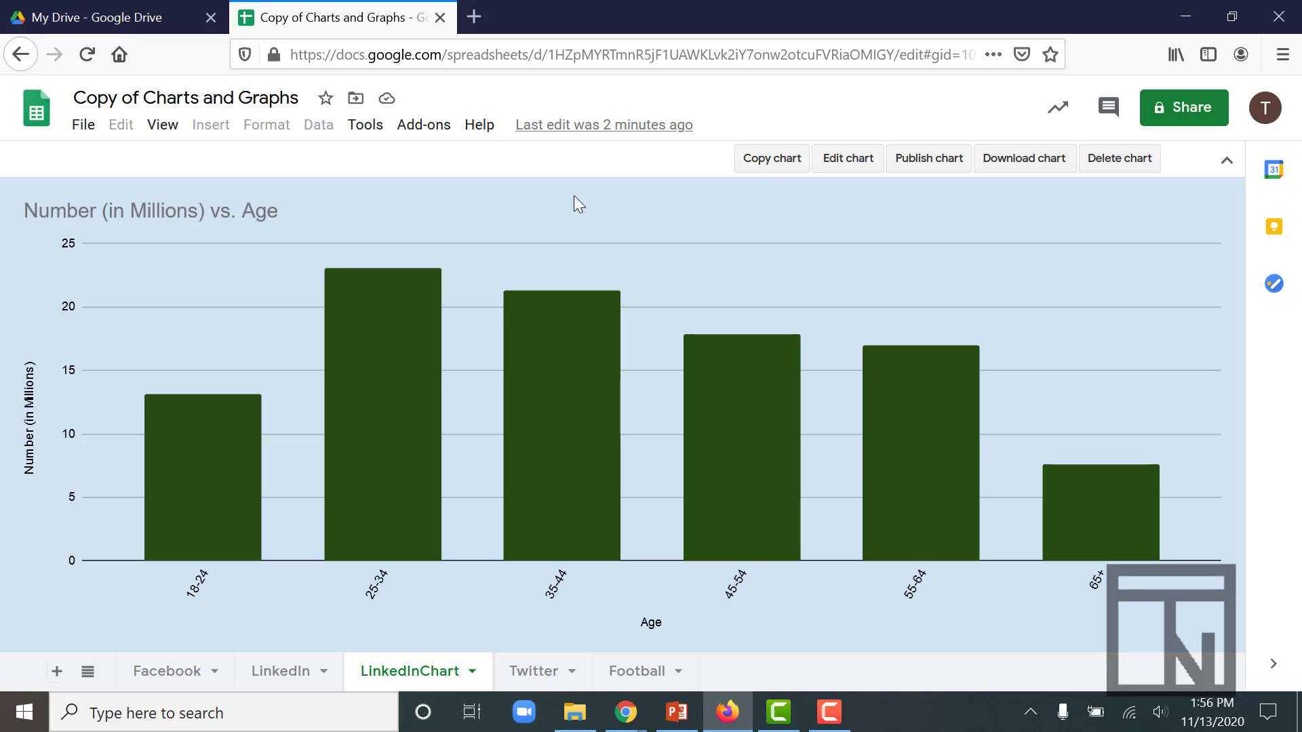
left_click(291, 674)
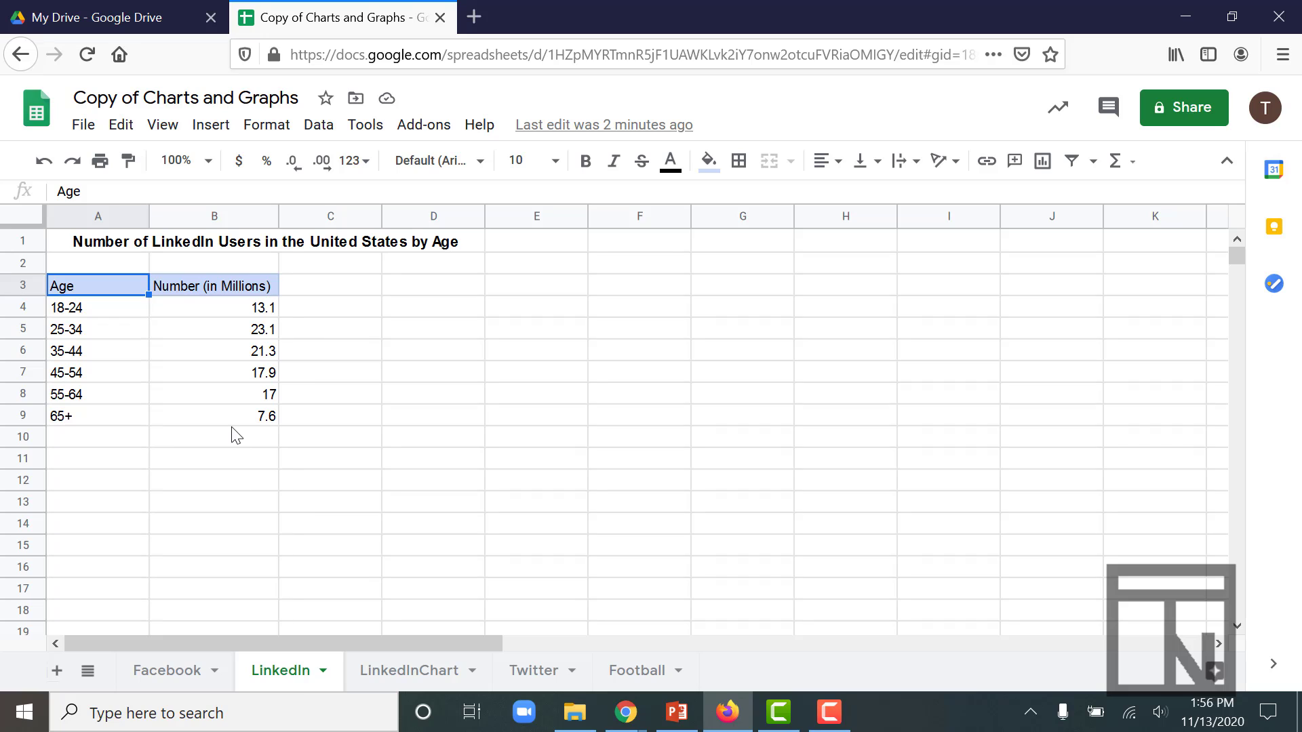
left_click(409, 672)
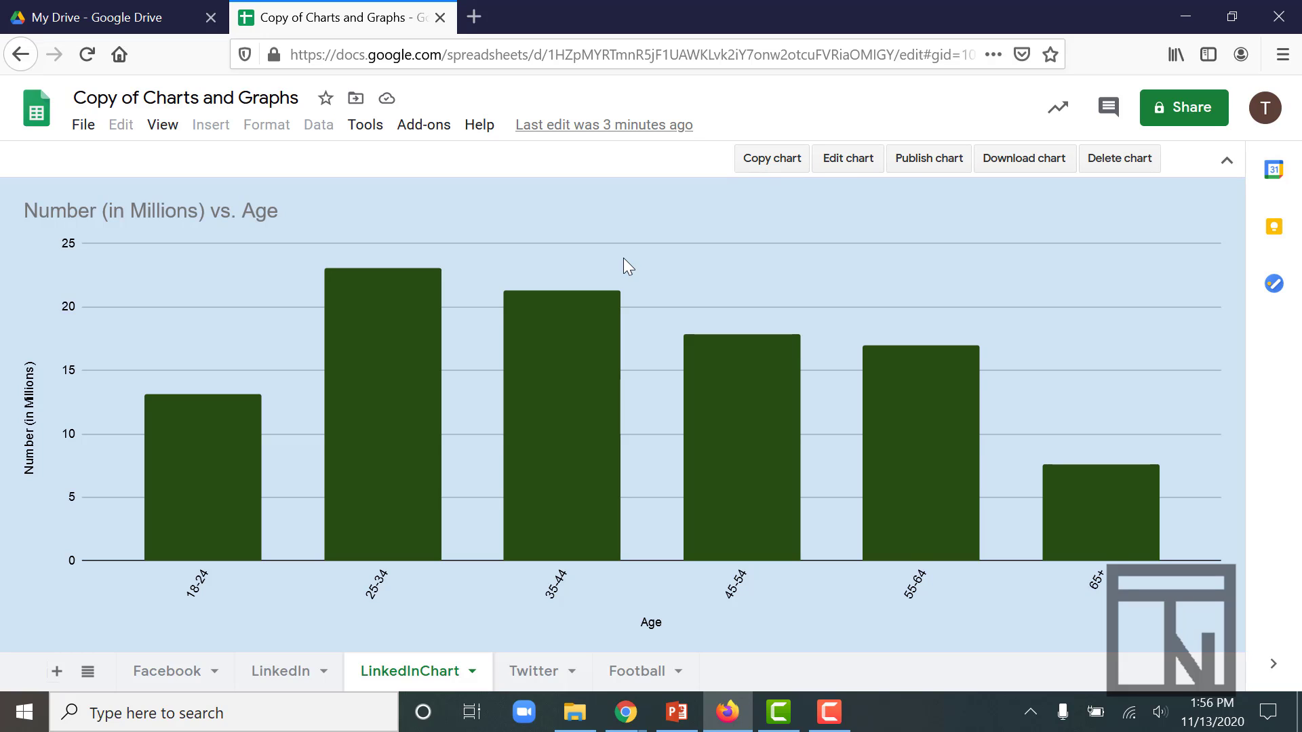
Replace the chart title with 'Linked In Users by Age' and close the chart editor
left_click(860, 161)
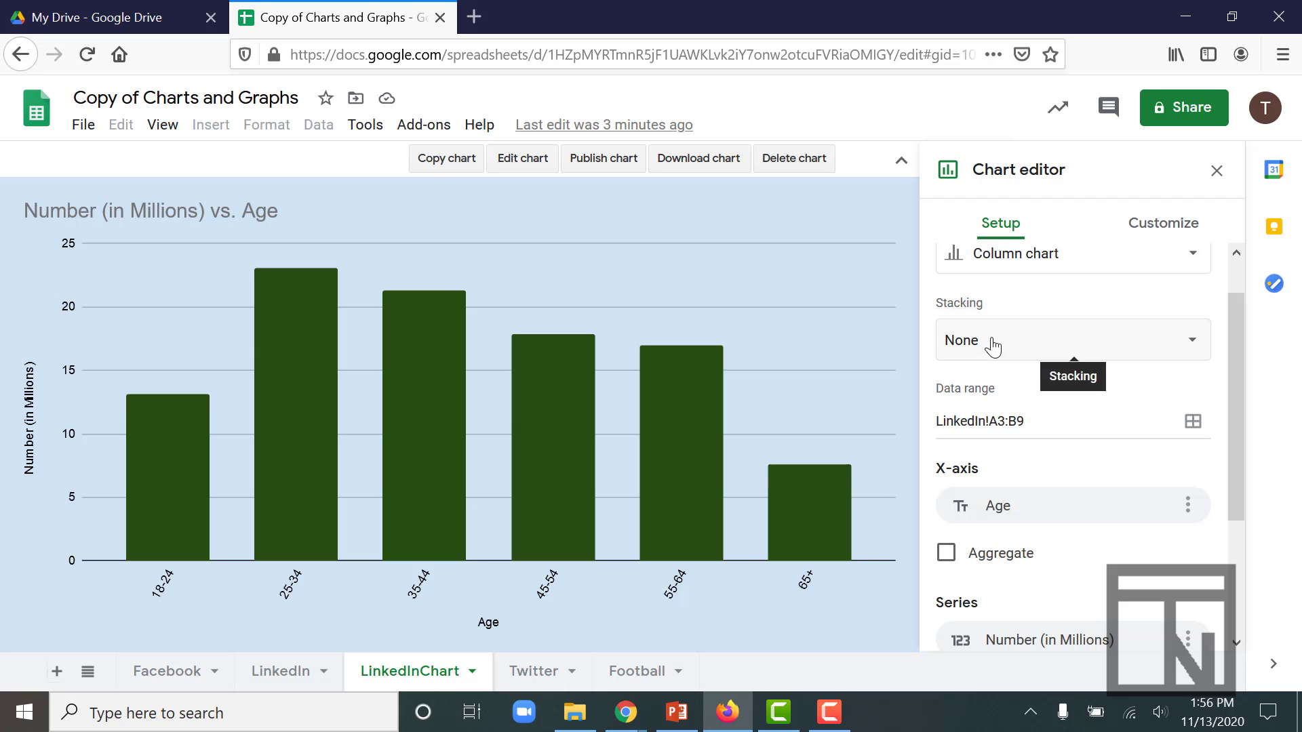
left_click(1163, 226)
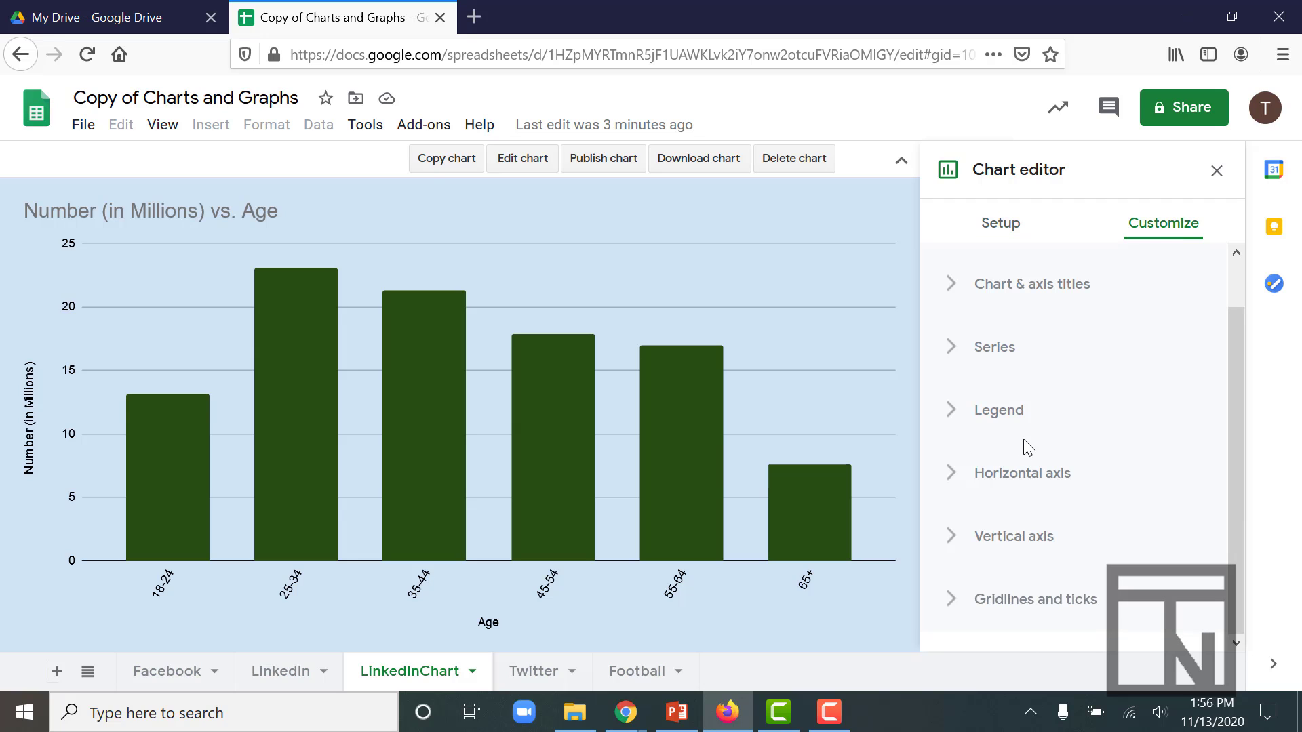
left_click(960, 302)
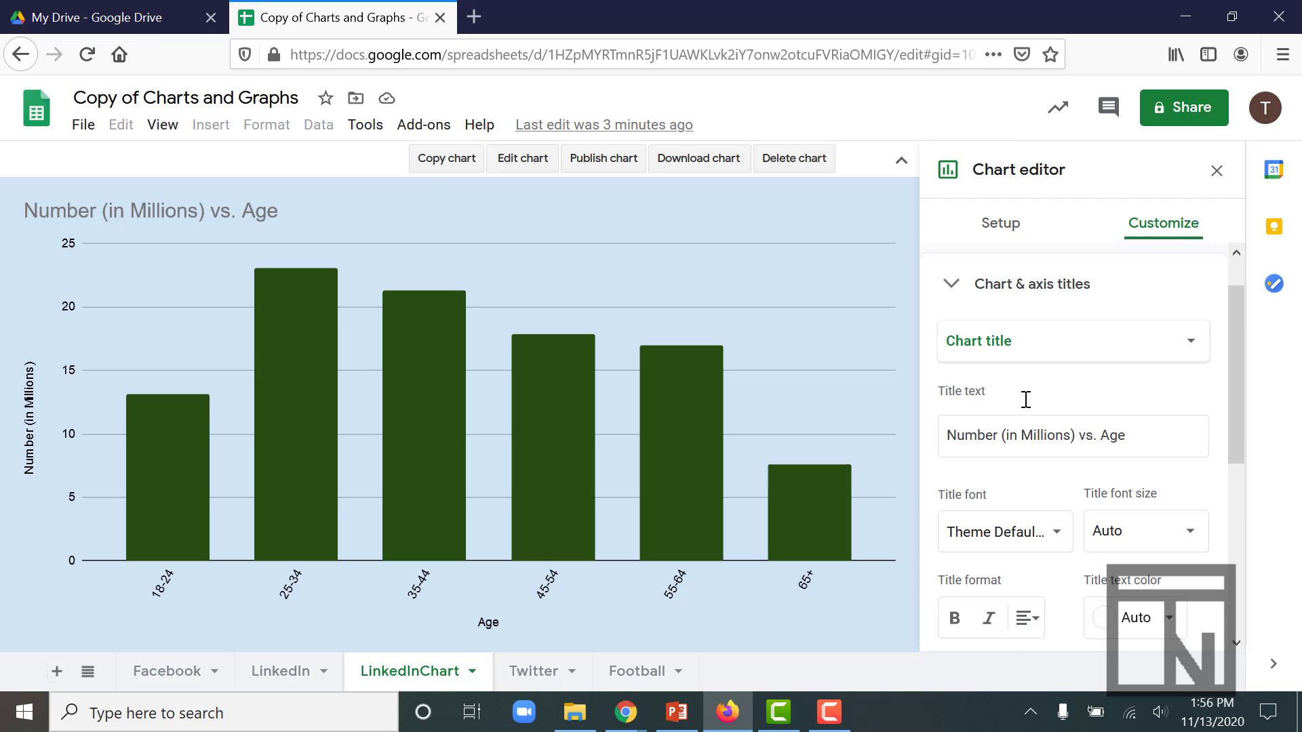
left_click(1133, 427)
left_click_drag(1133, 427, 891, 425)
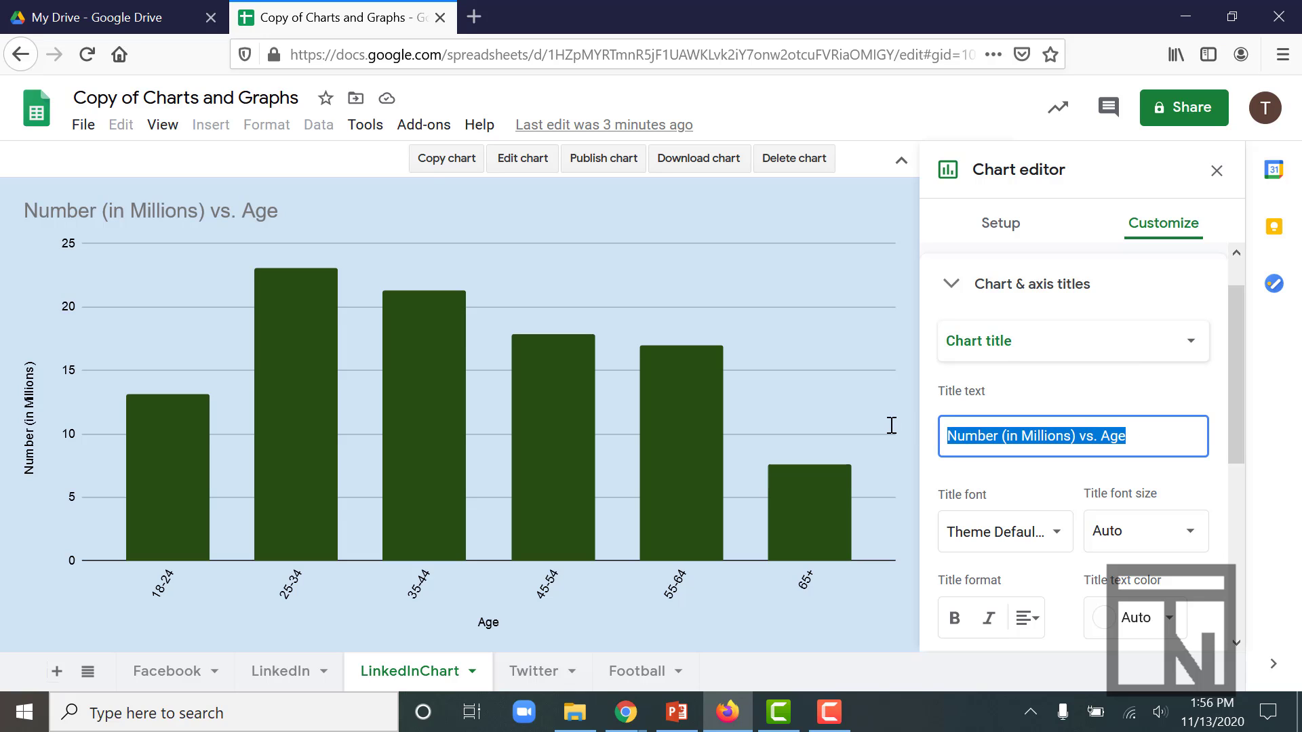
type("Li")
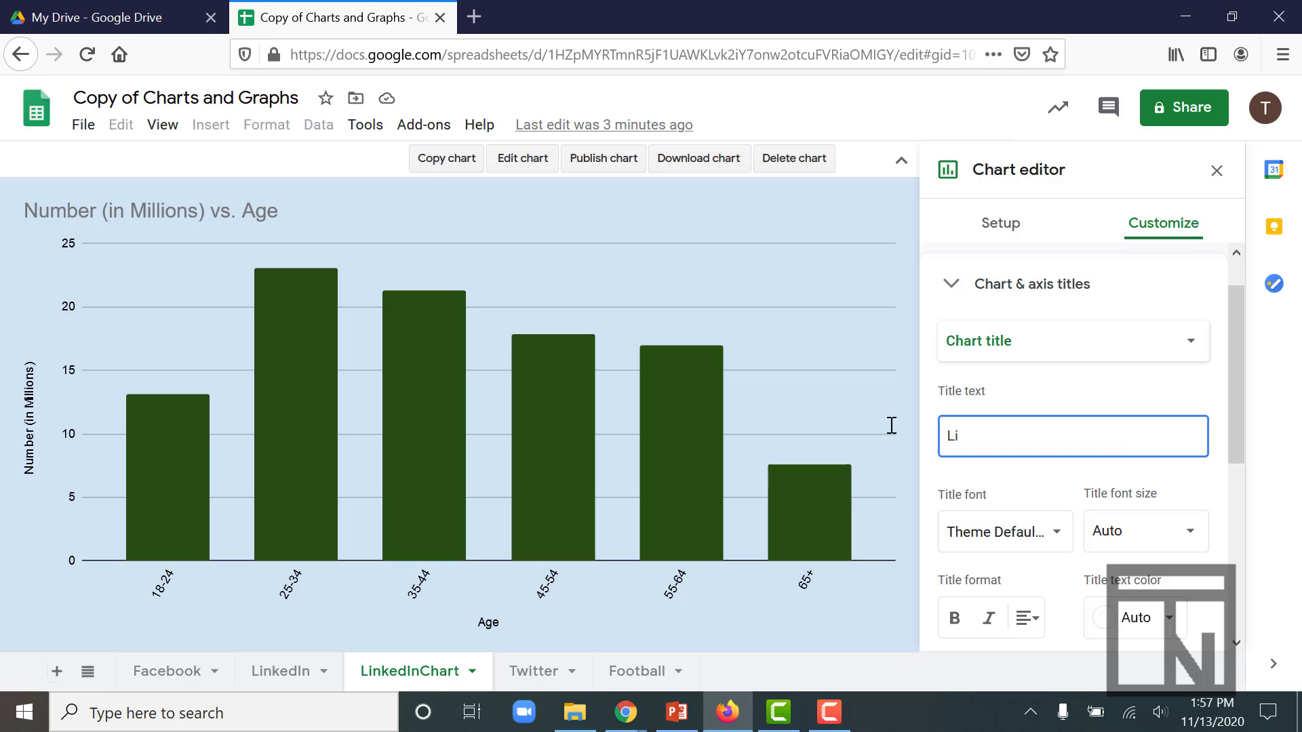
type("nked In Users by Age")
left_click(1216, 171)
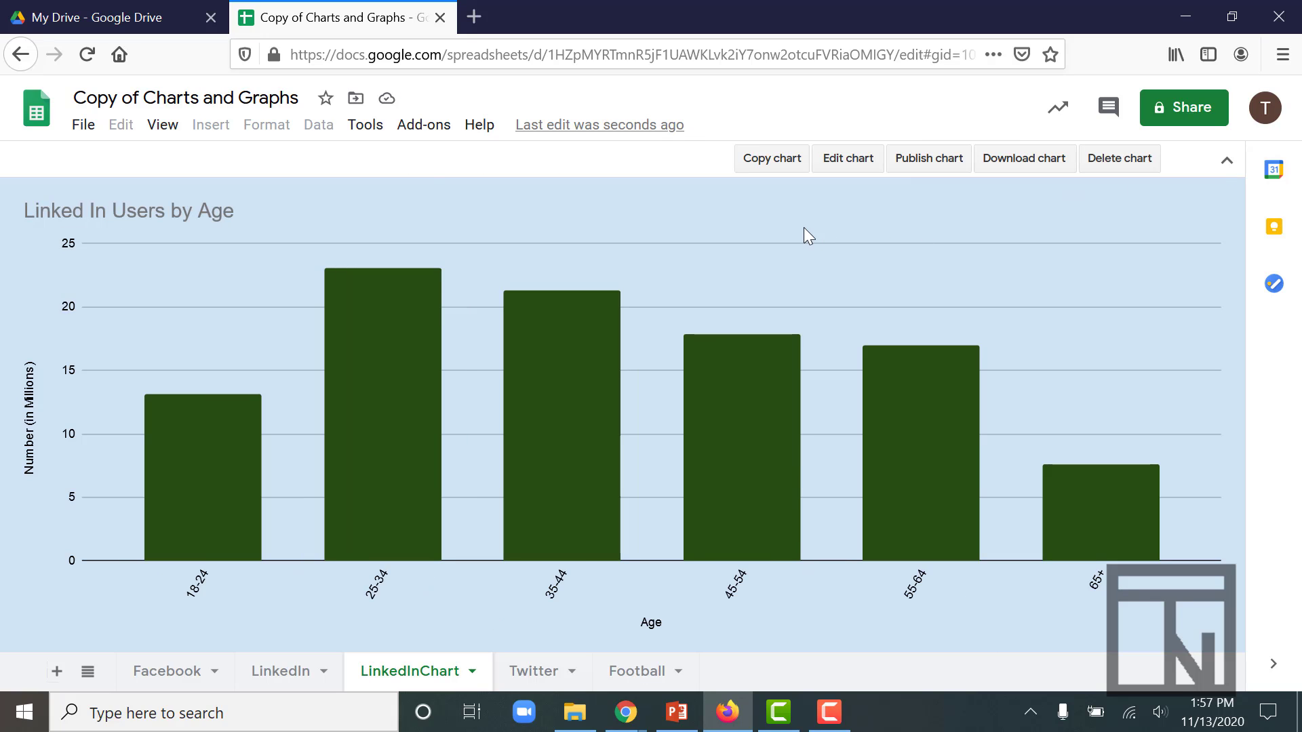